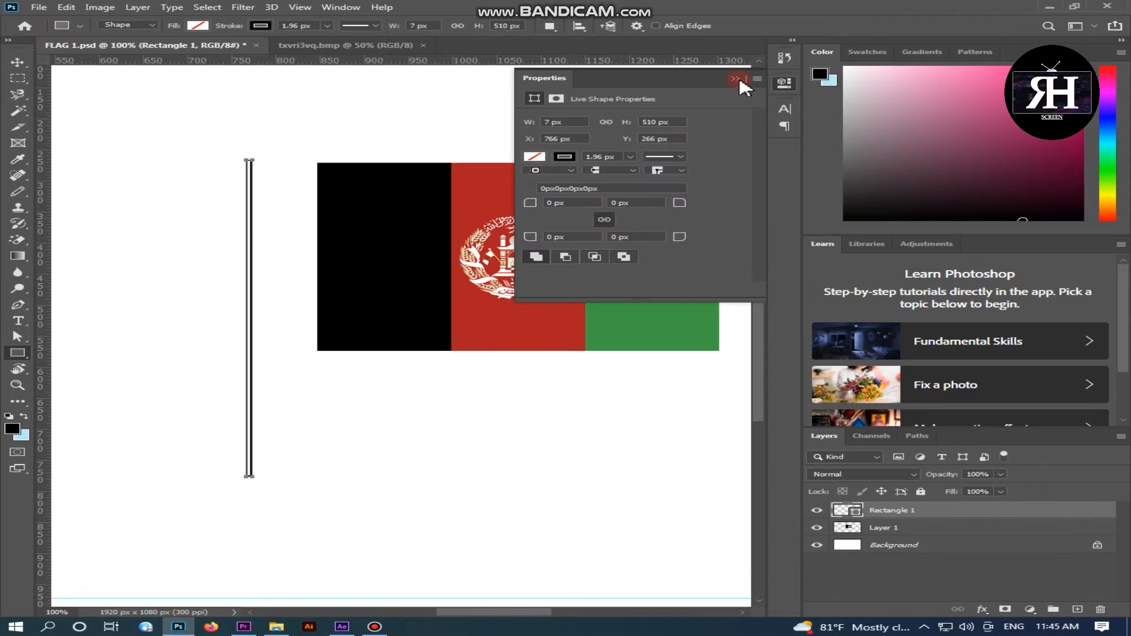
- Fill the thin pole rectangle with solid black
{"action": "left_click", "coordinate": [735, 78]}
{"action": "left_click", "coordinate": [197, 25]}
{"action": "left_click", "coordinate": [86, 92]}
{"action": "left_click", "coordinate": [17, 62]}
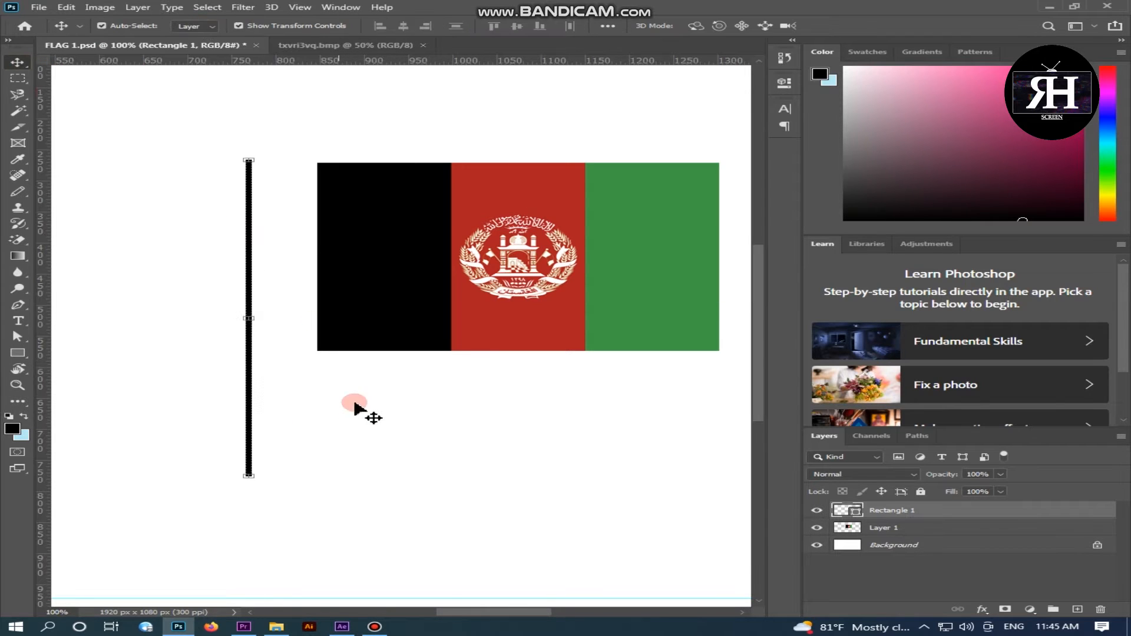
- Move the pole up beside the flag's hoist edge and shift the flag slightly upward
{"action": "left_click_drag", "start_coordinate": [251, 251], "coordinate": [287, 219]}
{"action": "left_click_drag", "start_coordinate": [397, 217], "coordinate": [393, 207]}
{"action": "left_click", "coordinate": [435, 416]}
- Rename the Rectangle 1 layer as line
{"action": "double_click", "coordinate": [893, 509]}
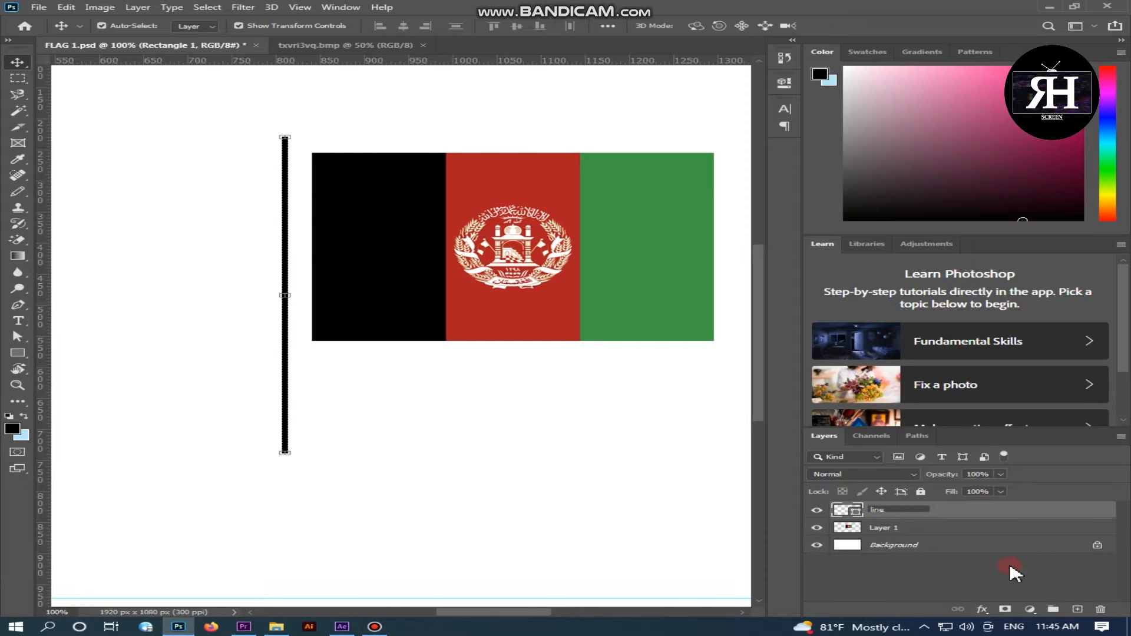
{"action": "left_click", "coordinate": [955, 603]}
- Unlock the Background layer and rename Layer 1 as flag
{"action": "left_click", "coordinate": [1098, 545]}
{"action": "left_click", "coordinate": [967, 533]}
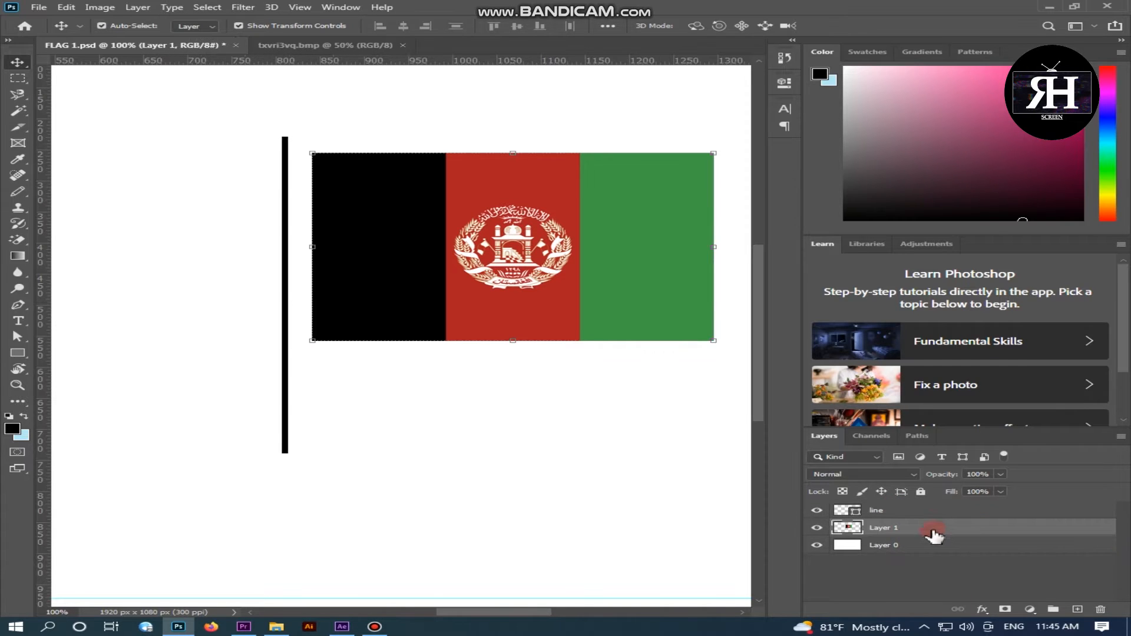
{"action": "key", "text": "space"}
{"action": "left_click", "coordinate": [969, 589]}
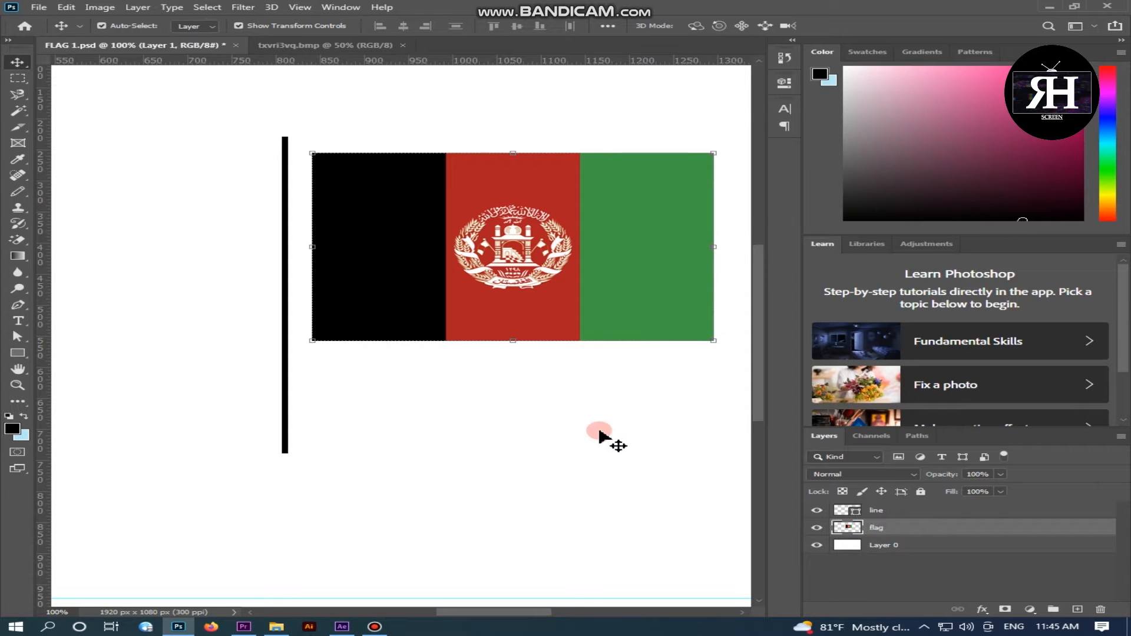
- Draw a 2 px black Pen line from the pole's top to the flag's upper-left corner
{"action": "left_click", "coordinate": [17, 305]}
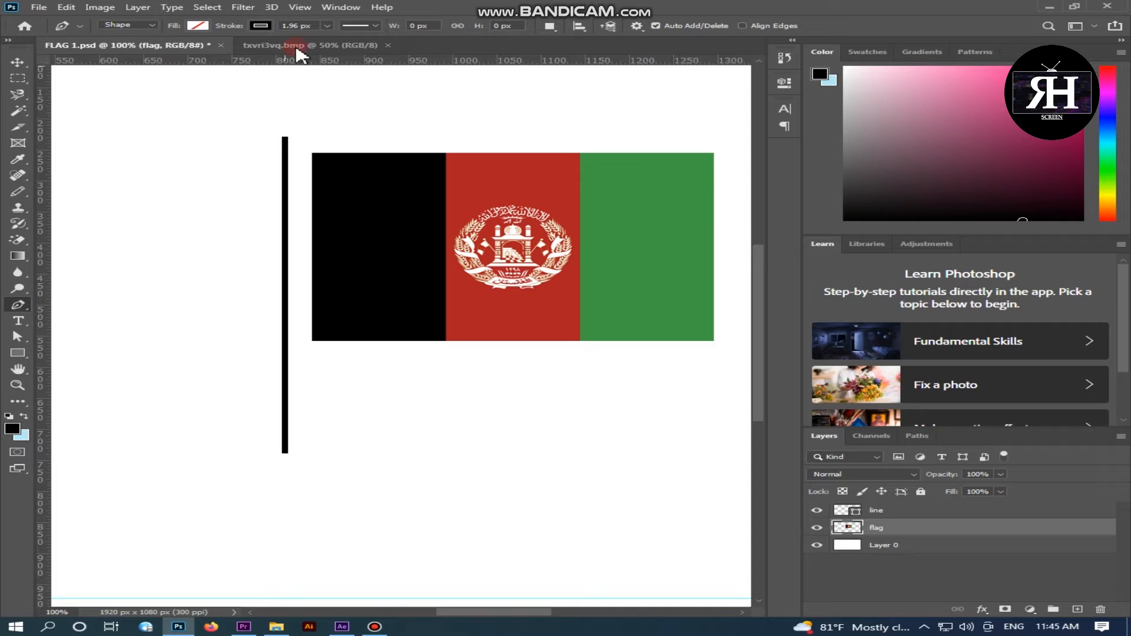
{"action": "left_click", "coordinate": [327, 26]}
{"action": "left_click", "coordinate": [298, 27]}
{"action": "type", "text": "2"}
{"action": "left_click", "coordinate": [285, 137]}
{"action": "left_click", "coordinate": [313, 154]}
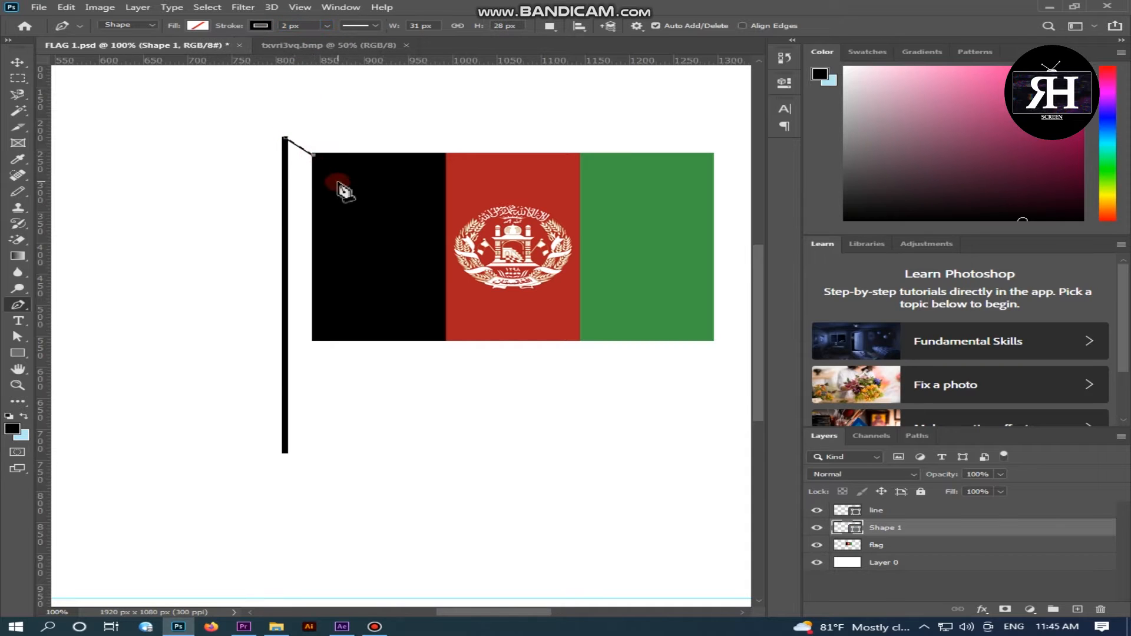
{"action": "left_click", "coordinate": [24, 66]}
{"action": "left_click", "coordinate": [99, 146]}
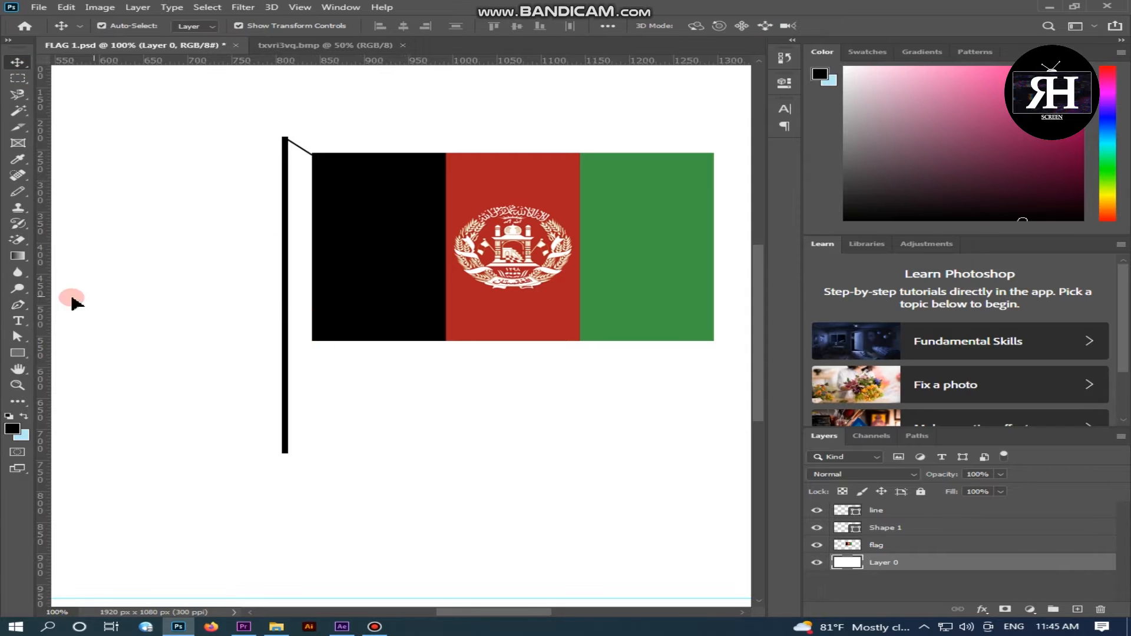
- Draw a second Pen line from the flag's lower-left corner to the pole
{"action": "left_click", "coordinate": [17, 305]}
{"action": "left_click", "coordinate": [313, 341]}
{"action": "left_click", "coordinate": [287, 352]}
{"action": "left_click", "coordinate": [17, 63]}
- Delete the white background layer, Layer 0
{"action": "left_click", "coordinate": [883, 580]}
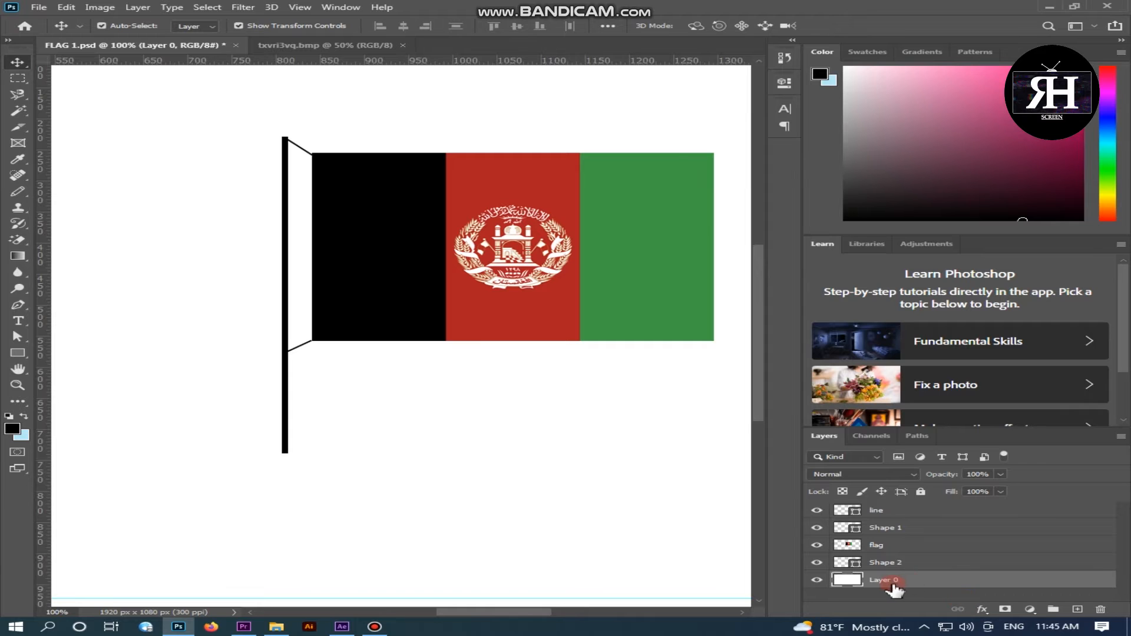
{"action": "key", "text": "Delete"}
- Scale the whole flag and pole artwork to about 32% and place it in the canvas's upper-left corner
{"action": "key", "text": "z"}
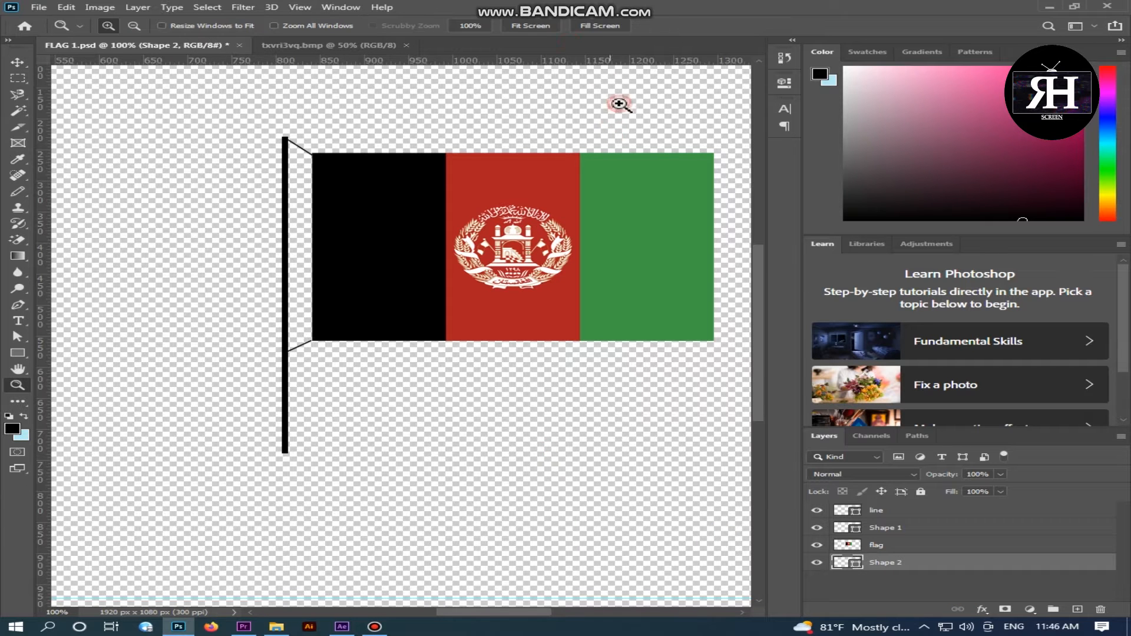
{"action": "left_click", "coordinate": [532, 29]}
{"action": "left_click", "coordinate": [18, 63]}
{"action": "left_click_drag", "start_coordinate": [585, 248], "coordinate": [333, 404]}
{"action": "left_click_drag", "start_coordinate": [513, 259], "coordinate": [138, 232]}
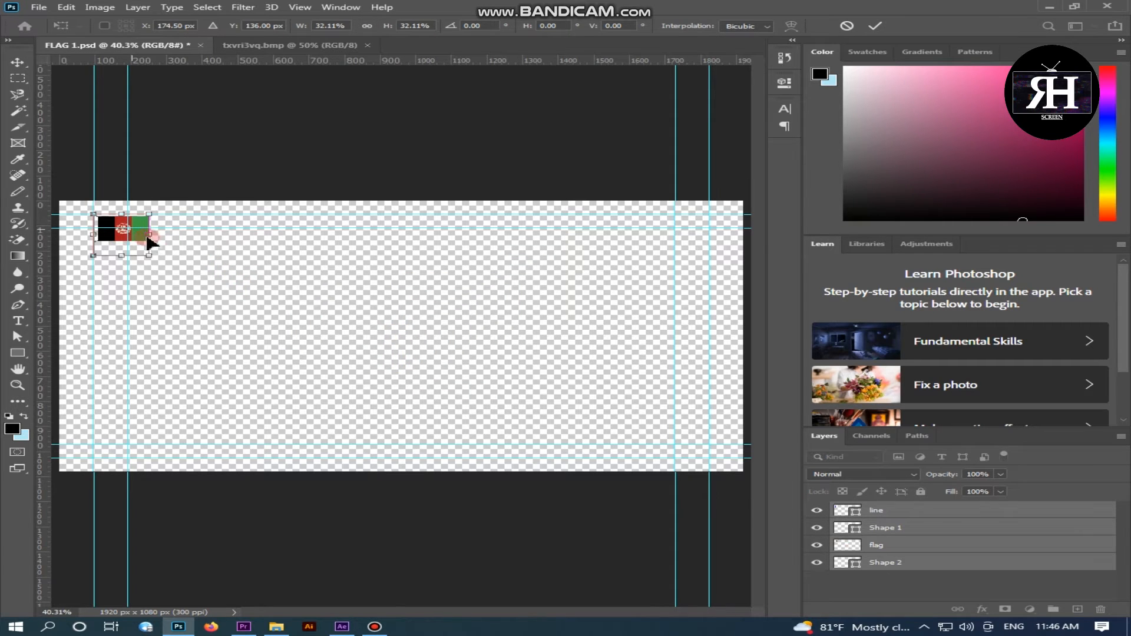
{"action": "left_click", "coordinate": [875, 26]}
{"action": "left_click", "coordinate": [373, 323]}
{"action": "left_click", "coordinate": [39, 7]}
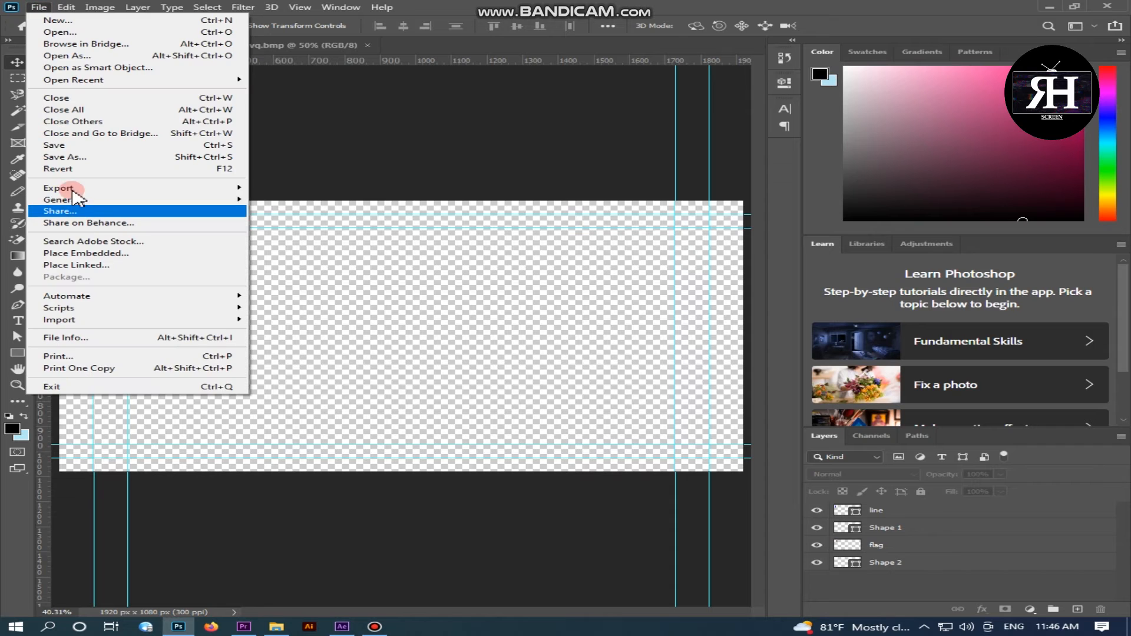
{"action": "left_click", "coordinate": [73, 158]}
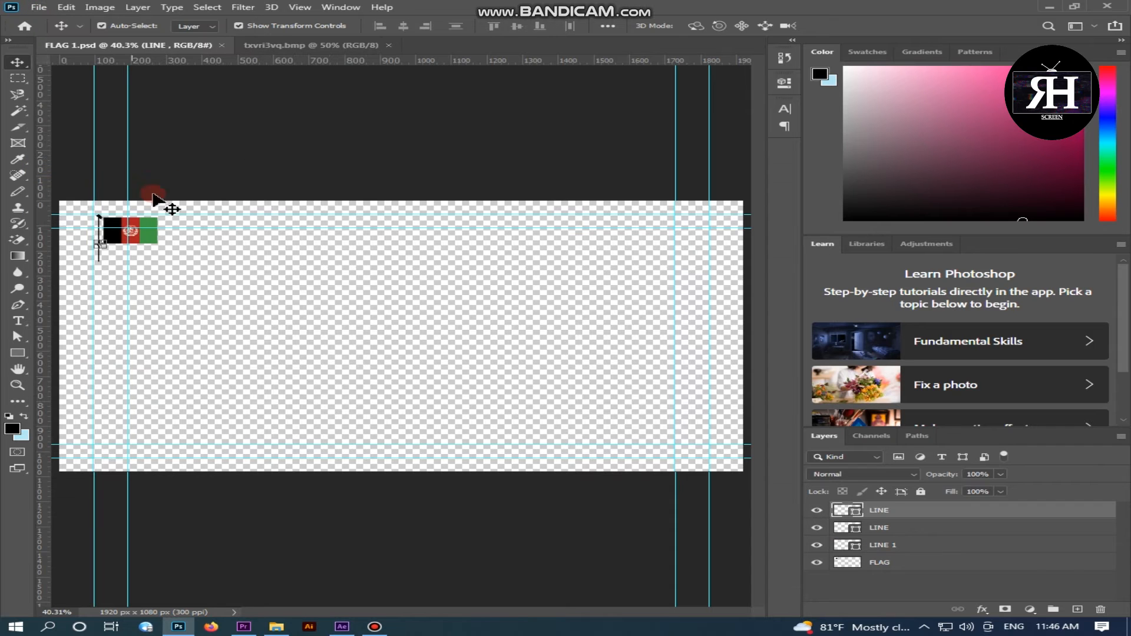
{"action": "left_click", "coordinate": [167, 210]}
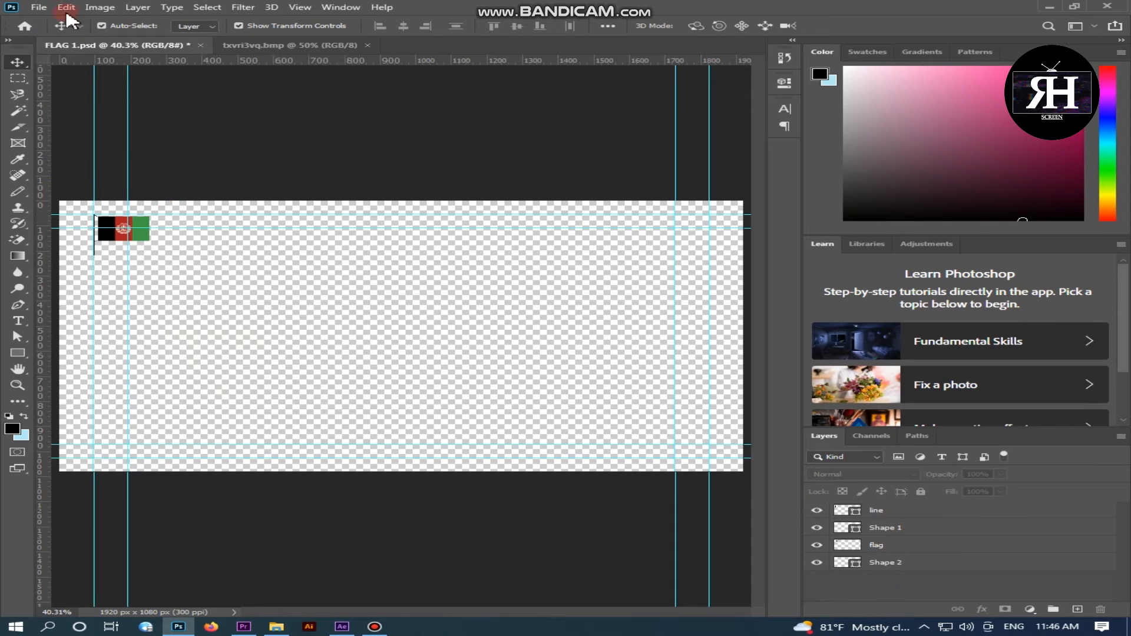
- Save the document to the Desktop as a Photoshop file named flag 2, with layers kept
{"action": "left_click", "coordinate": [38, 7]}
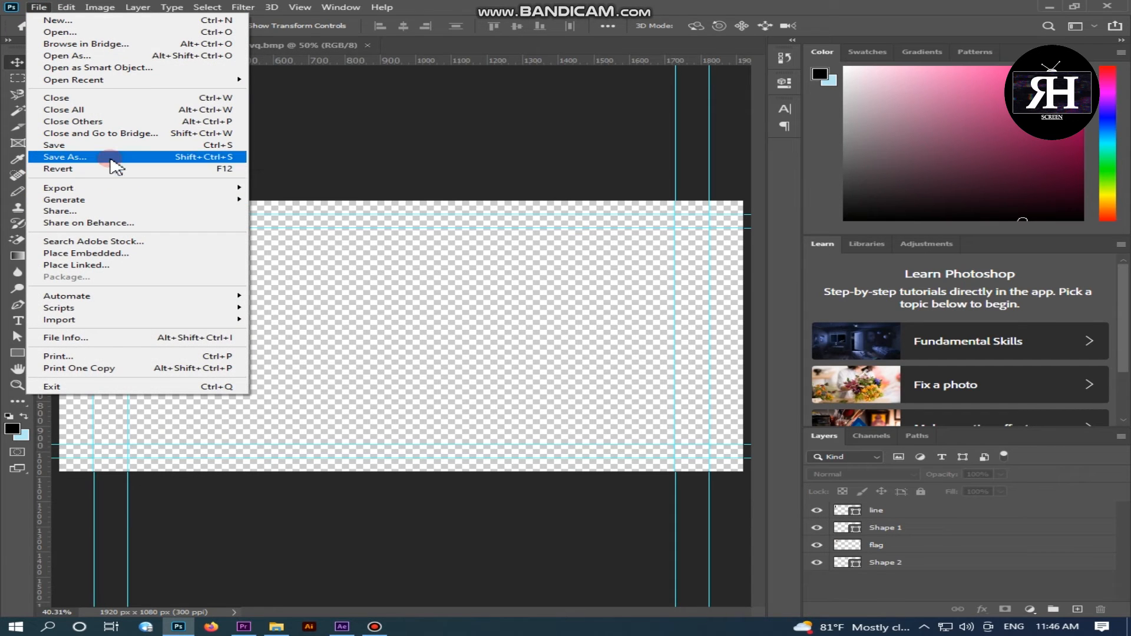
{"action": "left_click", "coordinate": [111, 158]}
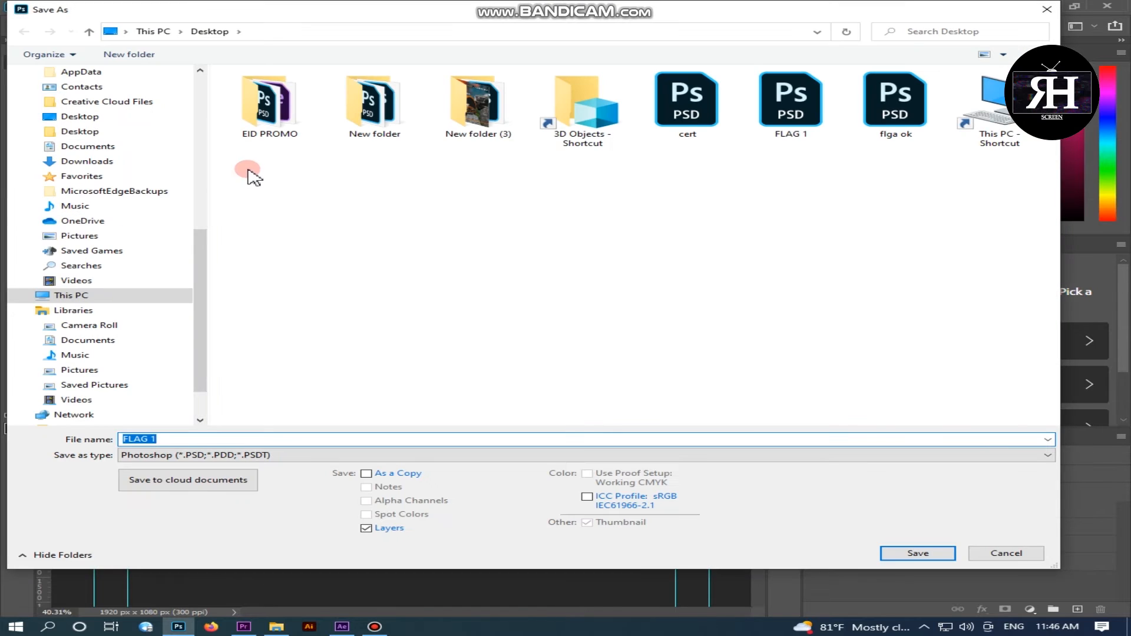
{"action": "left_click", "coordinate": [81, 116]}
{"action": "left_click", "coordinate": [185, 439]}
{"action": "double_click", "coordinate": [180, 438]}
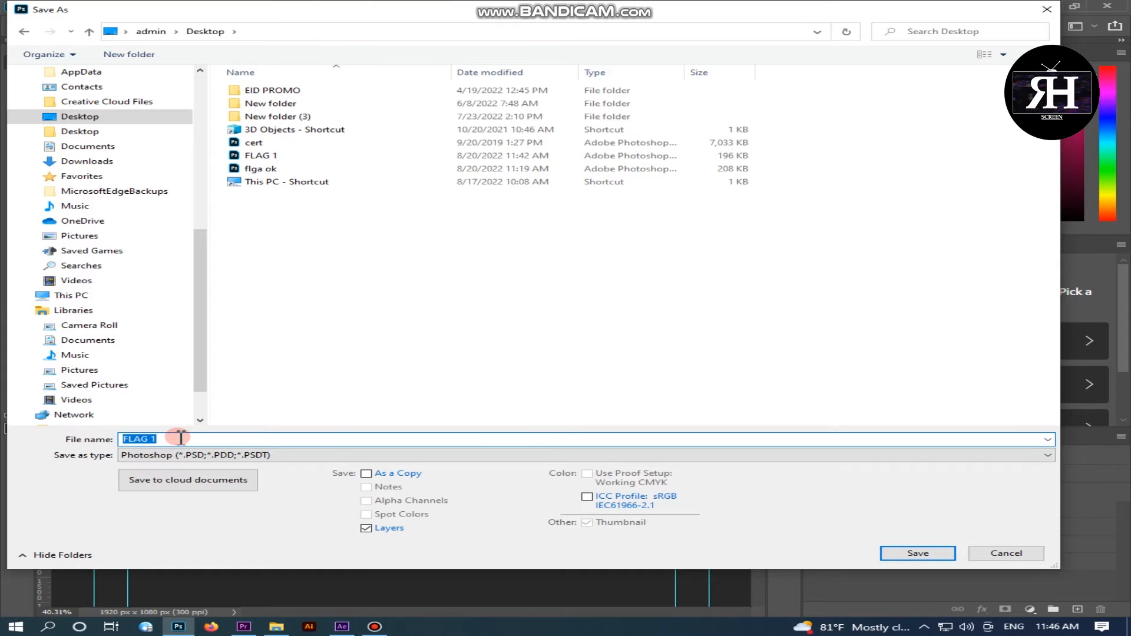
{"action": "type", "text": "flag"}
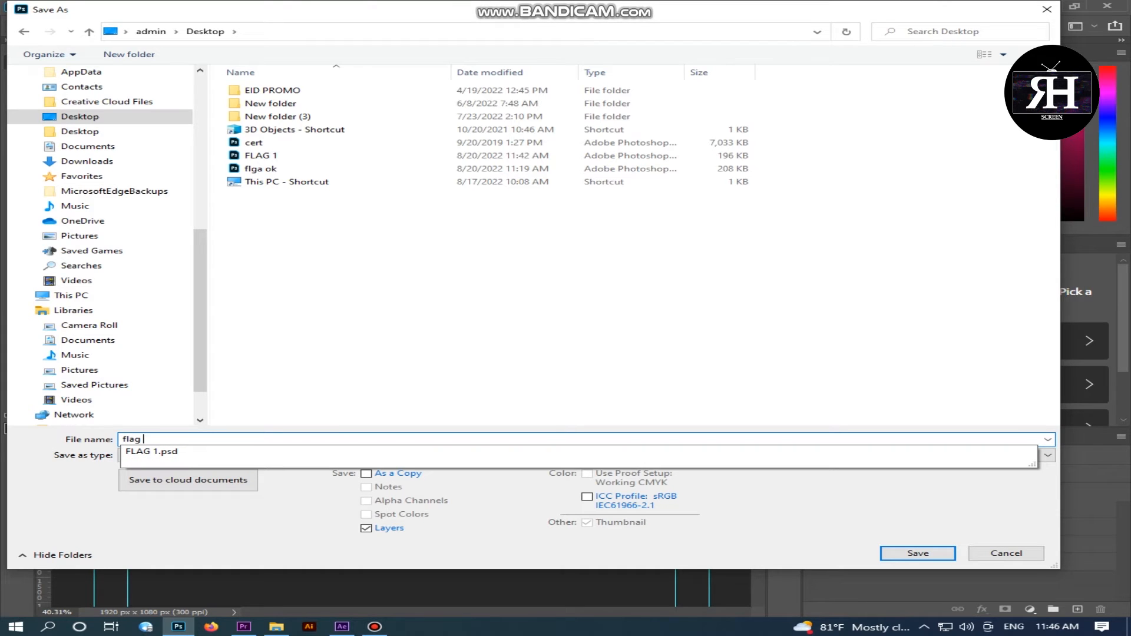
{"action": "left_click", "coordinate": [181, 437]}
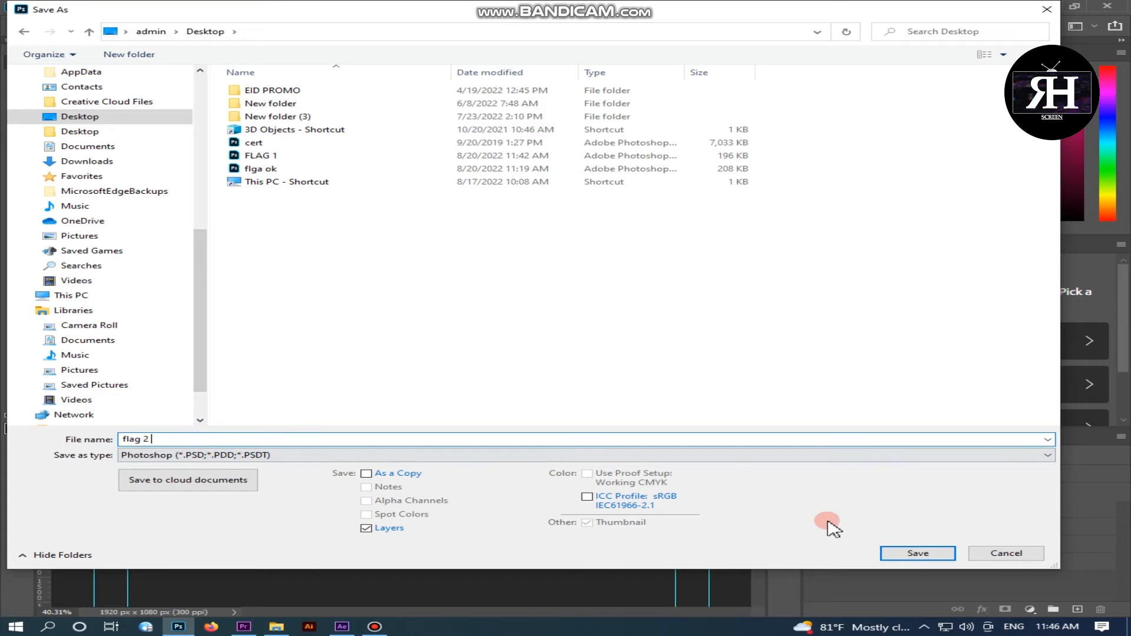
{"action": "left_click", "coordinate": [902, 553]}
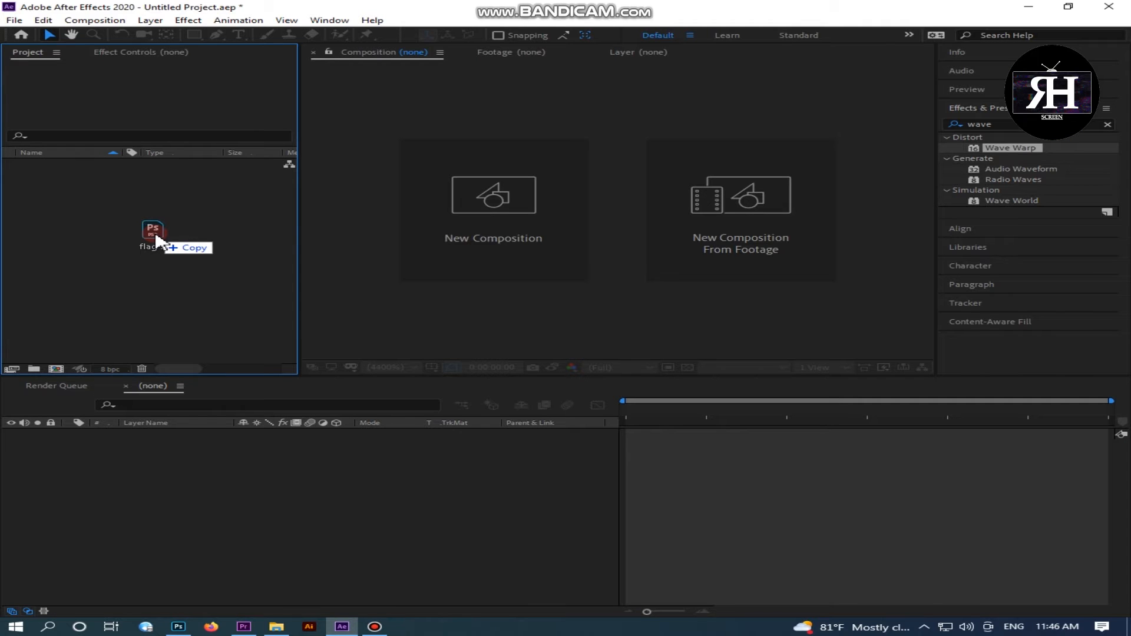
- Import flag 2.psd into the After Effects project as a Composition with Editable Layer Styles
{"action": "left_click_drag", "start_coordinate": [154, 234], "coordinate": [152, 234]}
{"action": "left_click", "coordinate": [620, 243]}
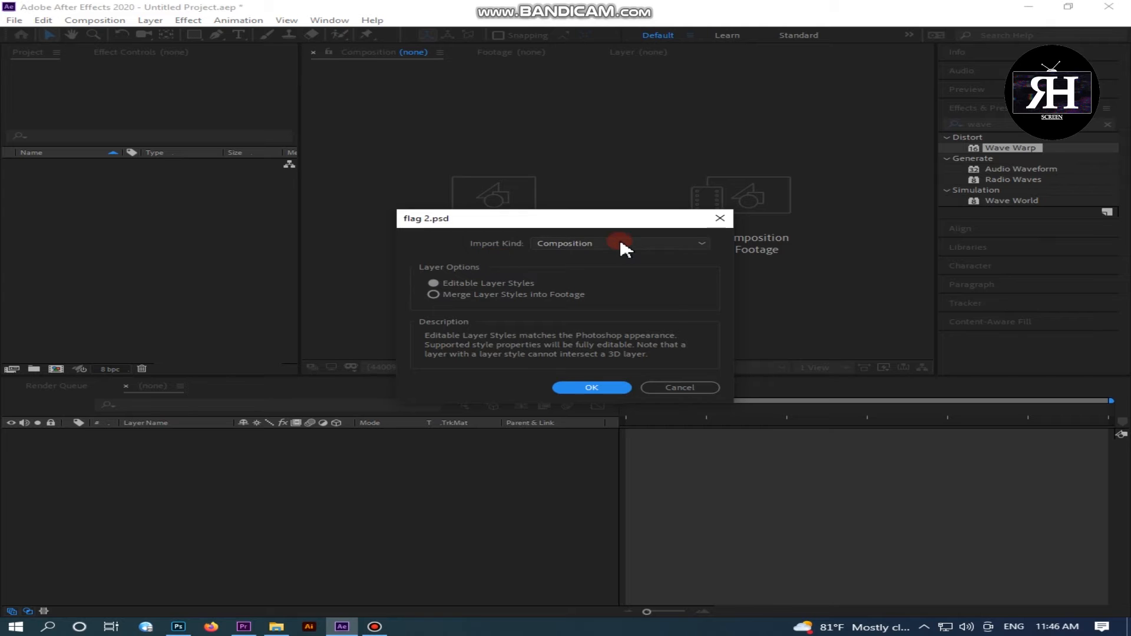
{"action": "left_click", "coordinate": [607, 269]}
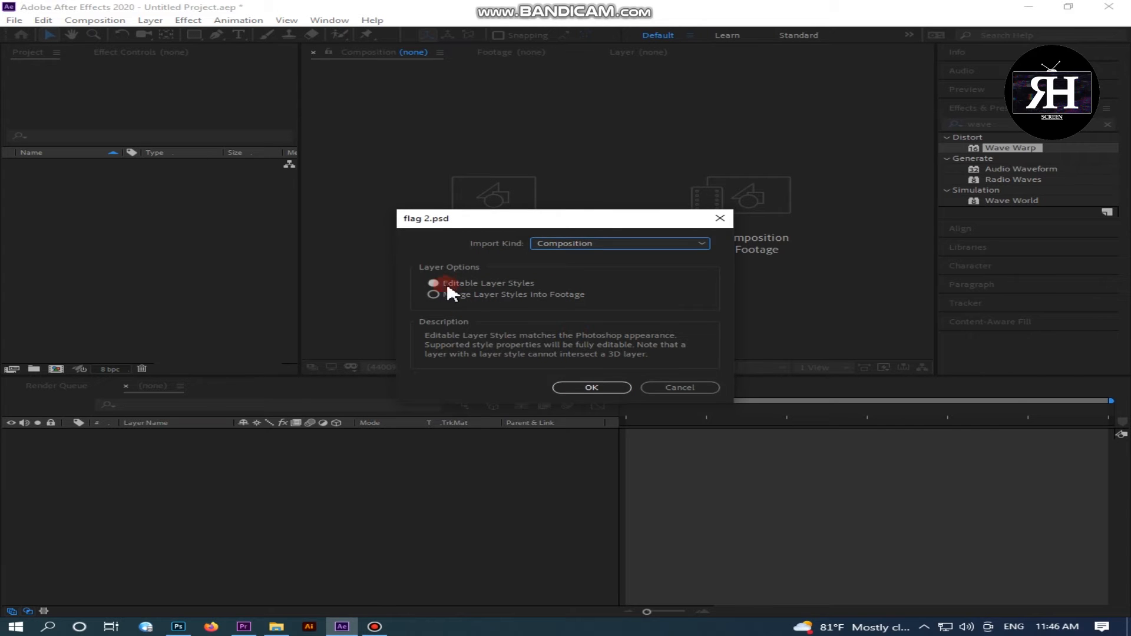
{"action": "left_click", "coordinate": [589, 388]}
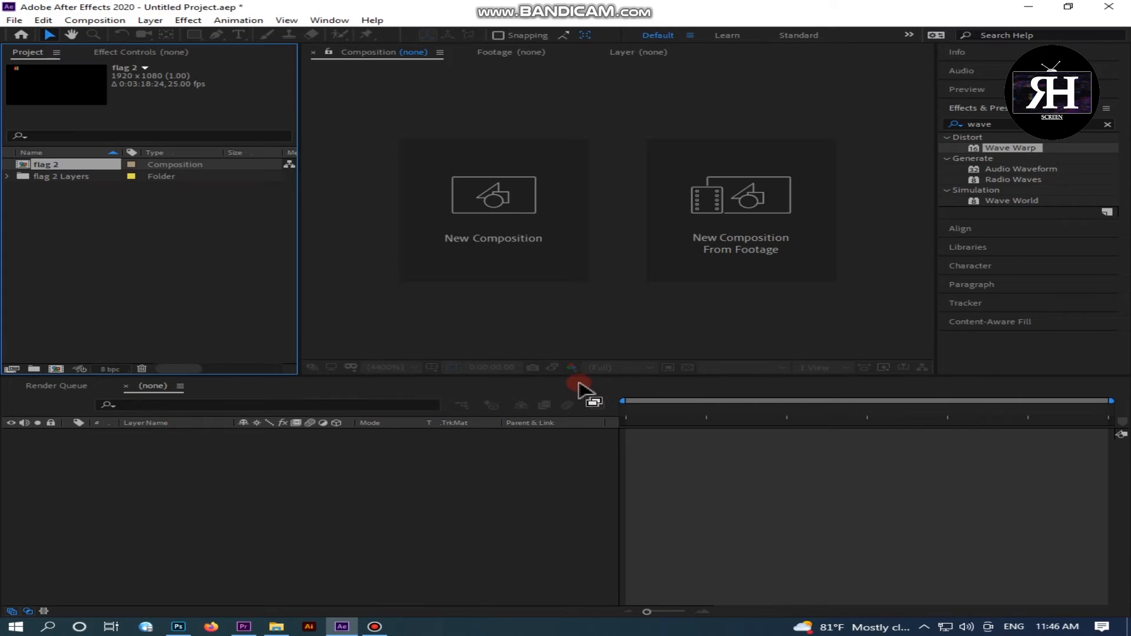
- Create a new 1920 x 1080, 25 fps composition named galg
{"action": "left_click", "coordinate": [493, 194]}
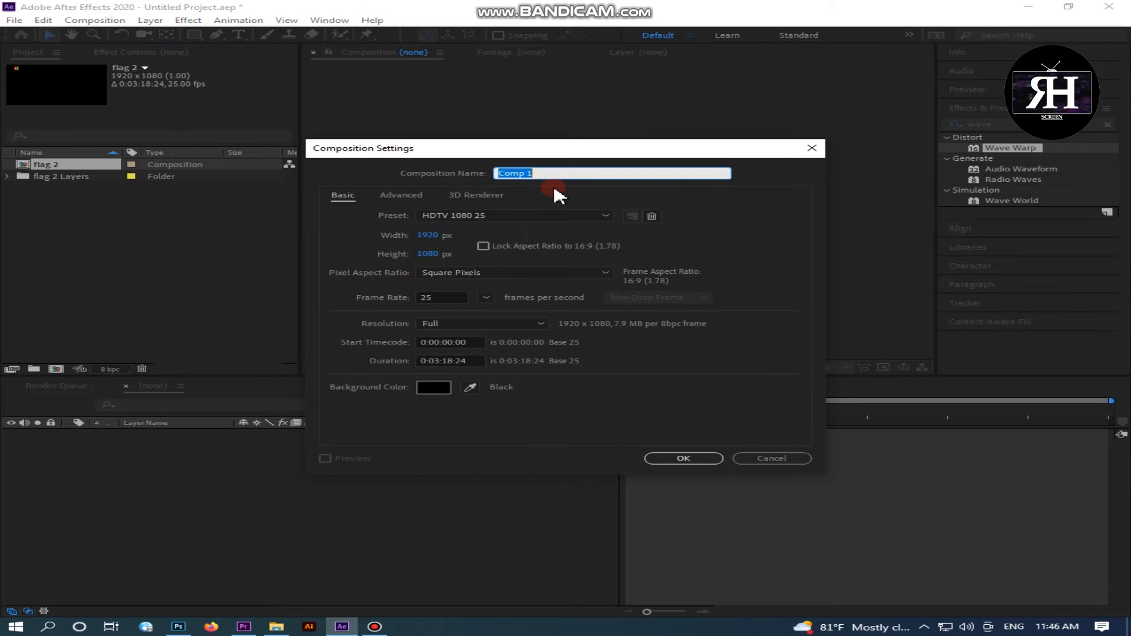
{"action": "type", "text": "galg"}
{"action": "key", "text": "Return"}
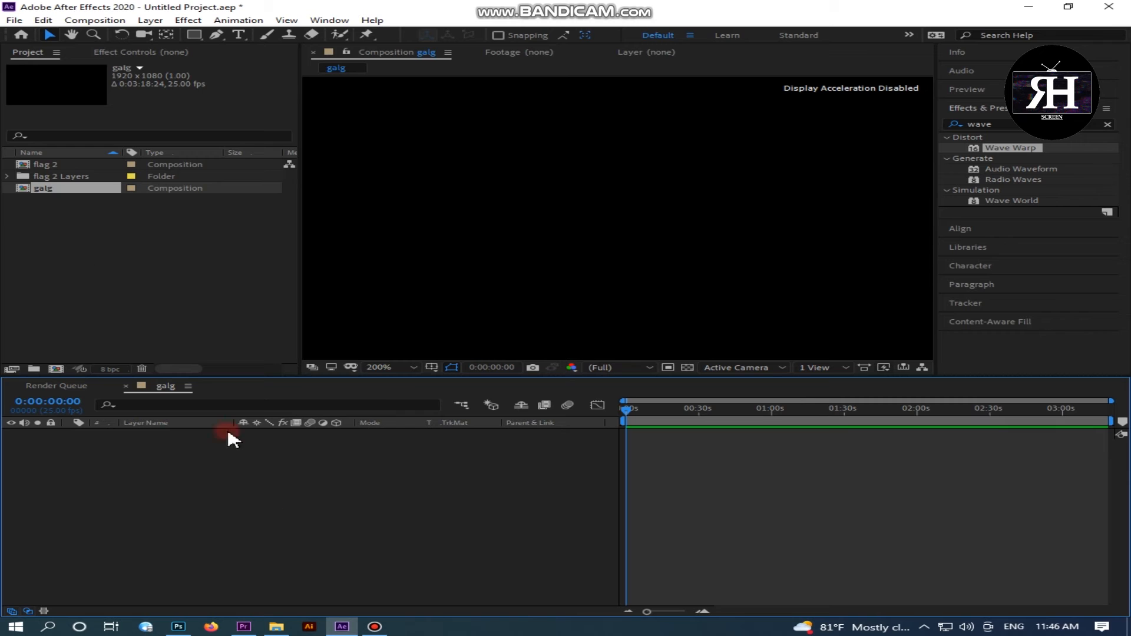
- Open the flag 2 composition and fit its whole frame in the viewer
{"action": "left_click", "coordinate": [71, 200]}
{"action": "left_click", "coordinate": [43, 169]}
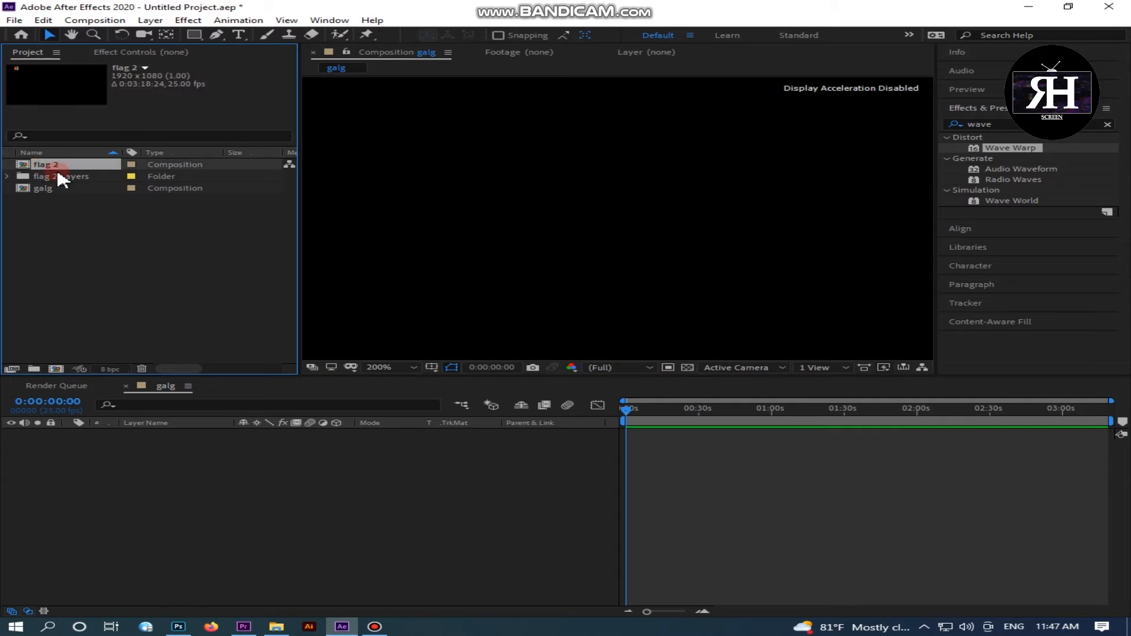
{"action": "double_click", "coordinate": [47, 167]}
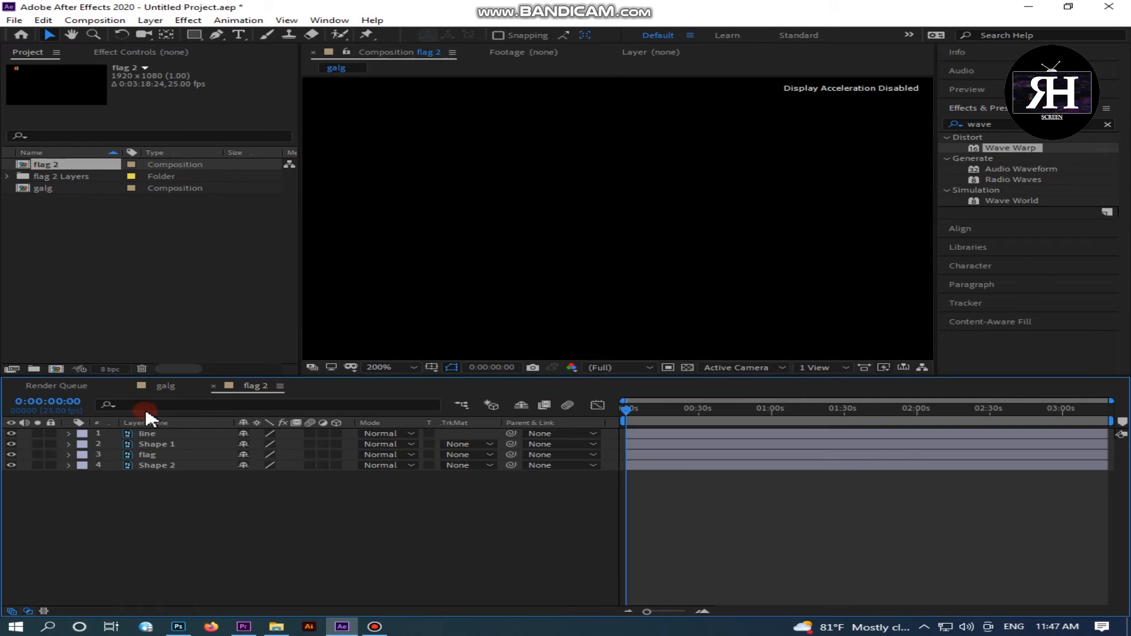
{"action": "right_click", "coordinate": [210, 531]}
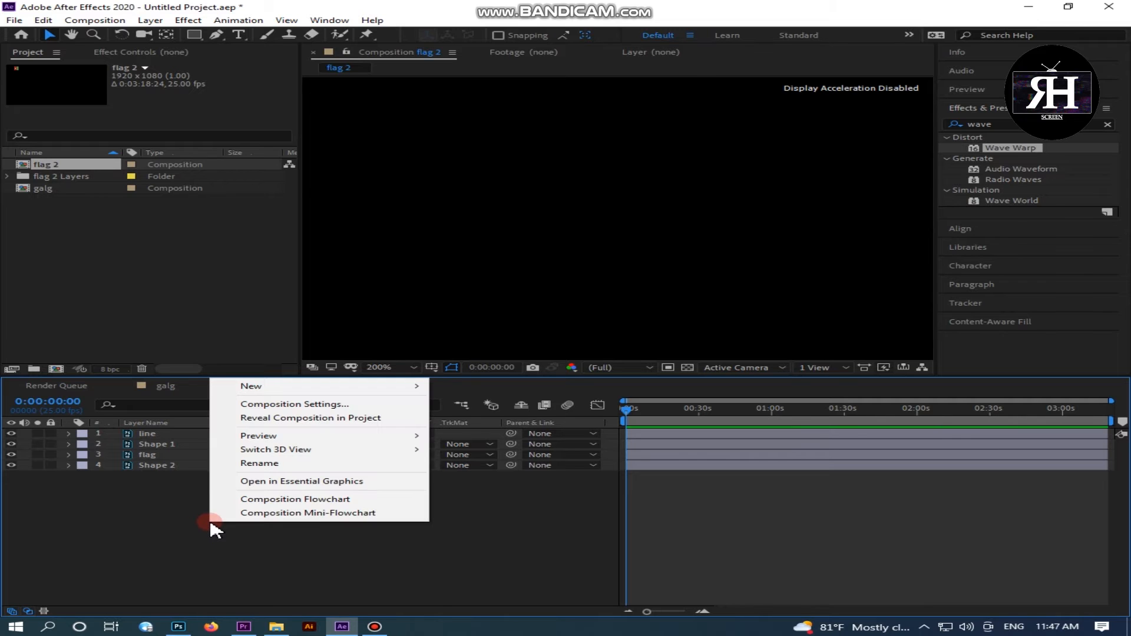
{"action": "left_click", "coordinate": [368, 475]}
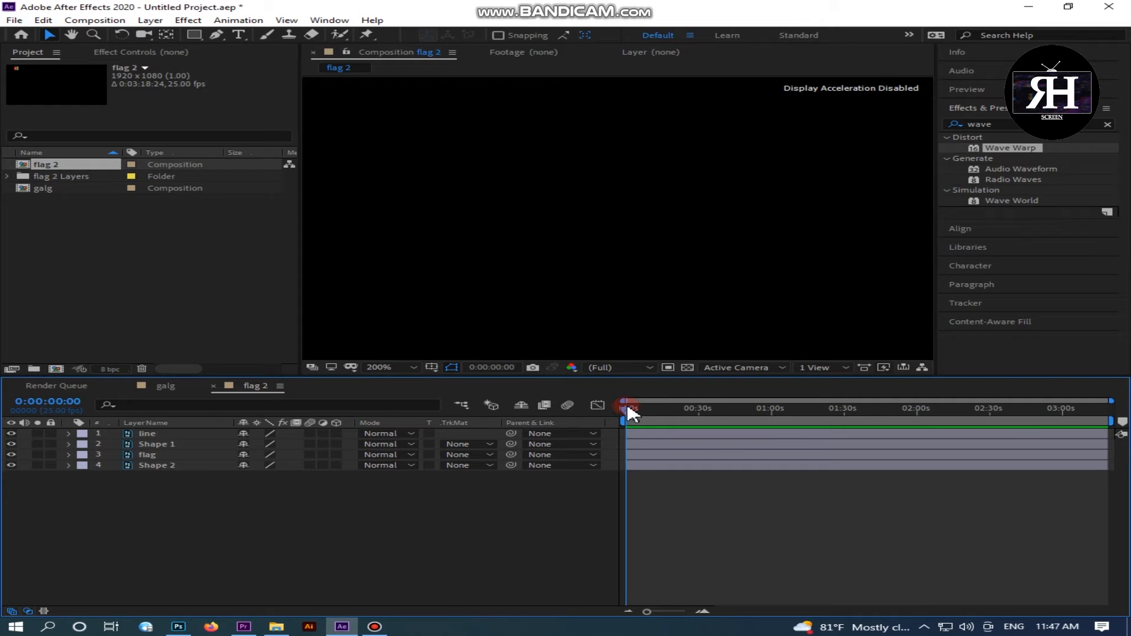
{"action": "left_click_drag", "start_coordinate": [686, 412], "coordinate": [611, 412]}
{"action": "left_click", "coordinate": [252, 527]}
{"action": "left_click", "coordinate": [391, 368]}
{"action": "left_click", "coordinate": [360, 390]}
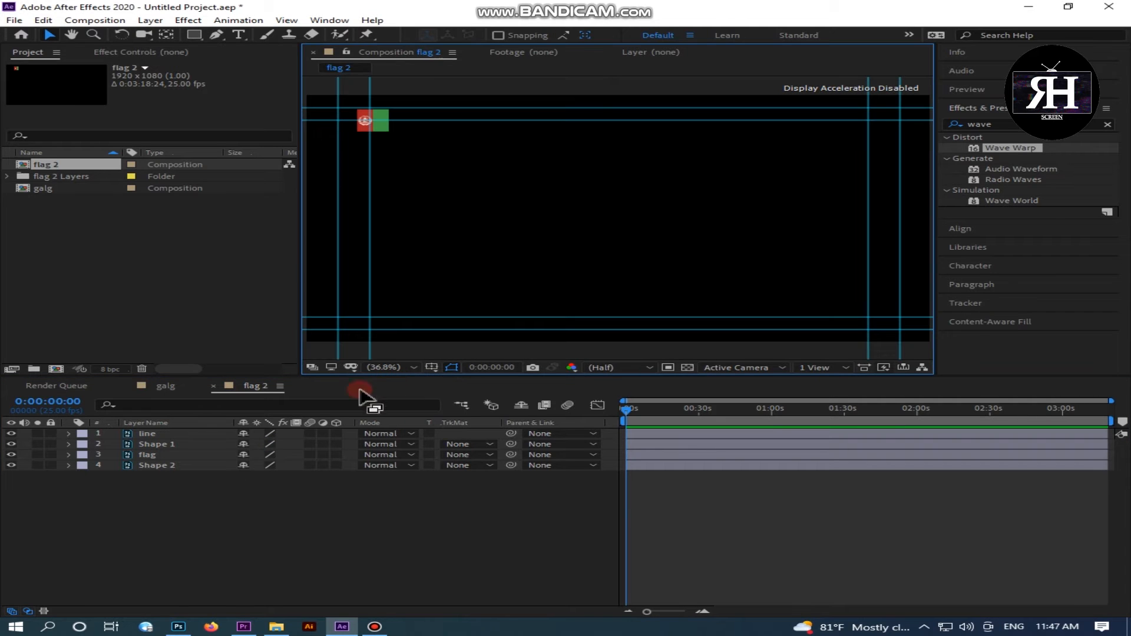
- Create a 1920 x 1080 royal blue solid and place it beneath all other layers as the background
{"action": "left_click", "coordinate": [198, 510]}
{"action": "right_click", "coordinate": [234, 443]}
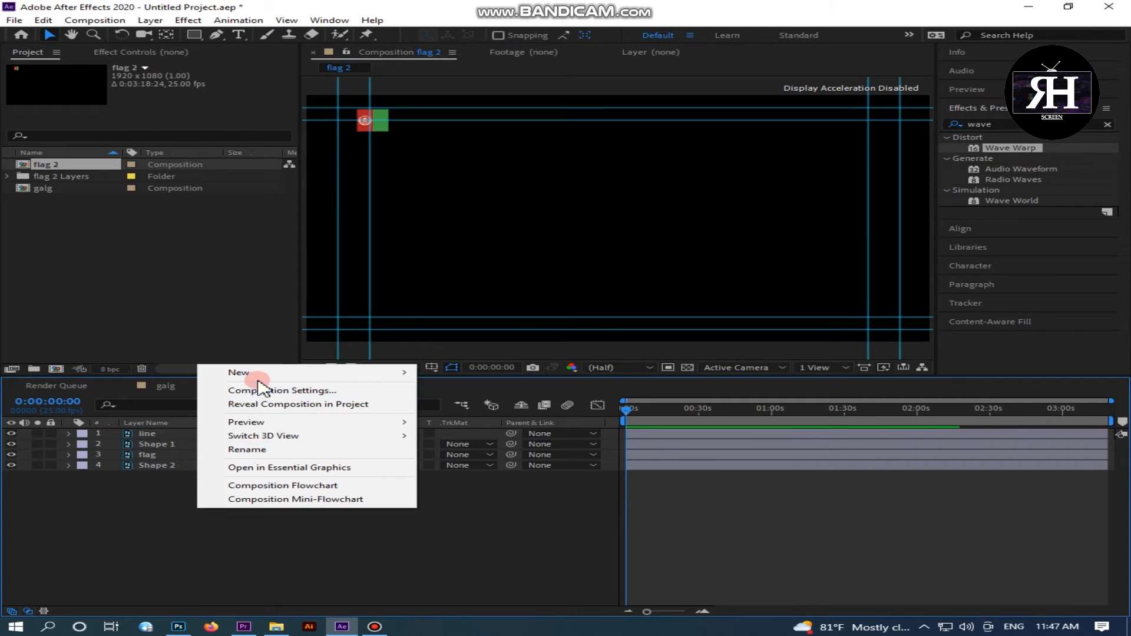
{"action": "mouse_move", "coordinate": [377, 370]}
{"action": "left_click", "coordinate": [494, 406]}
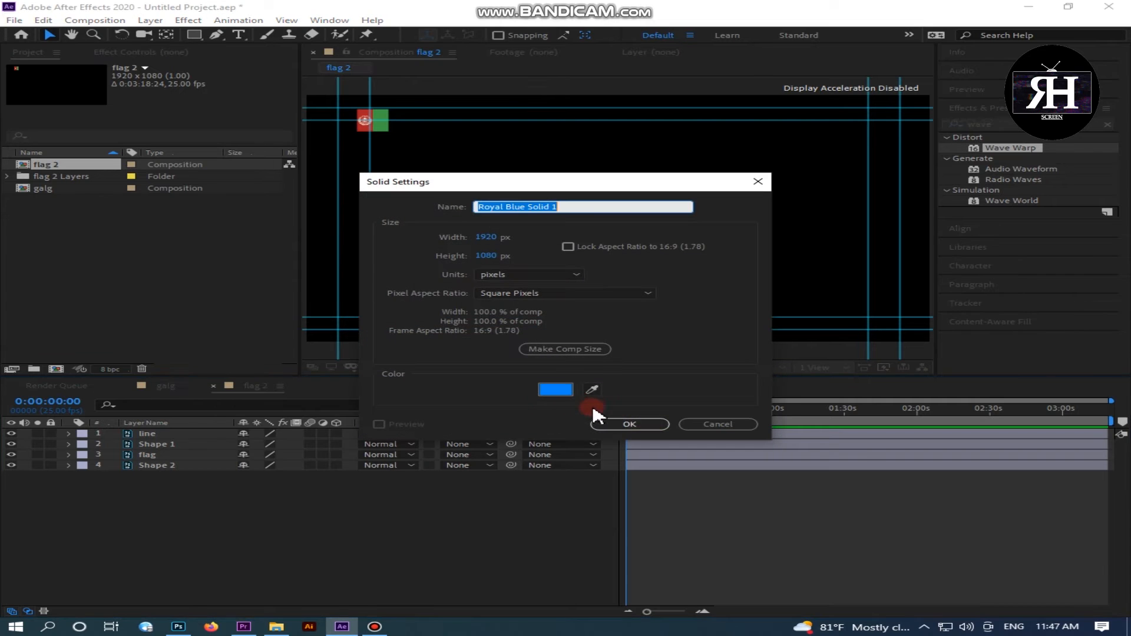
{"action": "left_click", "coordinate": [627, 425]}
{"action": "left_click_drag", "start_coordinate": [192, 466], "coordinate": [190, 530]}
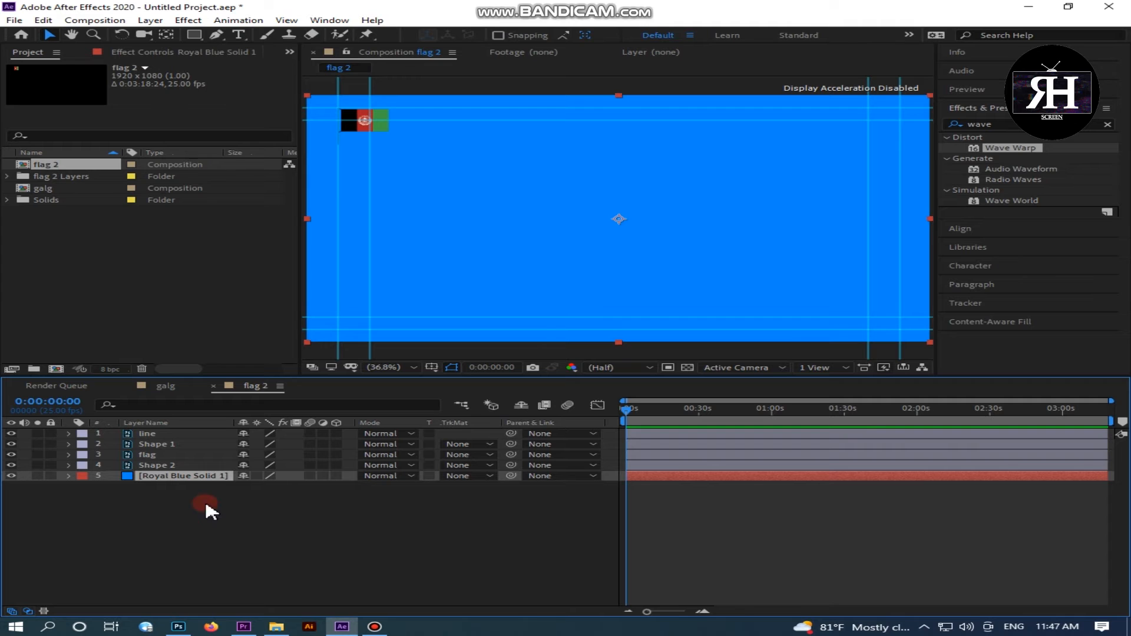
- Examine the flag artwork up close and check which part the flag layer holds by hiding and showing it
{"action": "left_click", "coordinate": [391, 172]}
{"action": "key", "text": "z"}
{"action": "left_click", "coordinate": [350, 111]}
{"action": "left_click", "coordinate": [700, 264]}
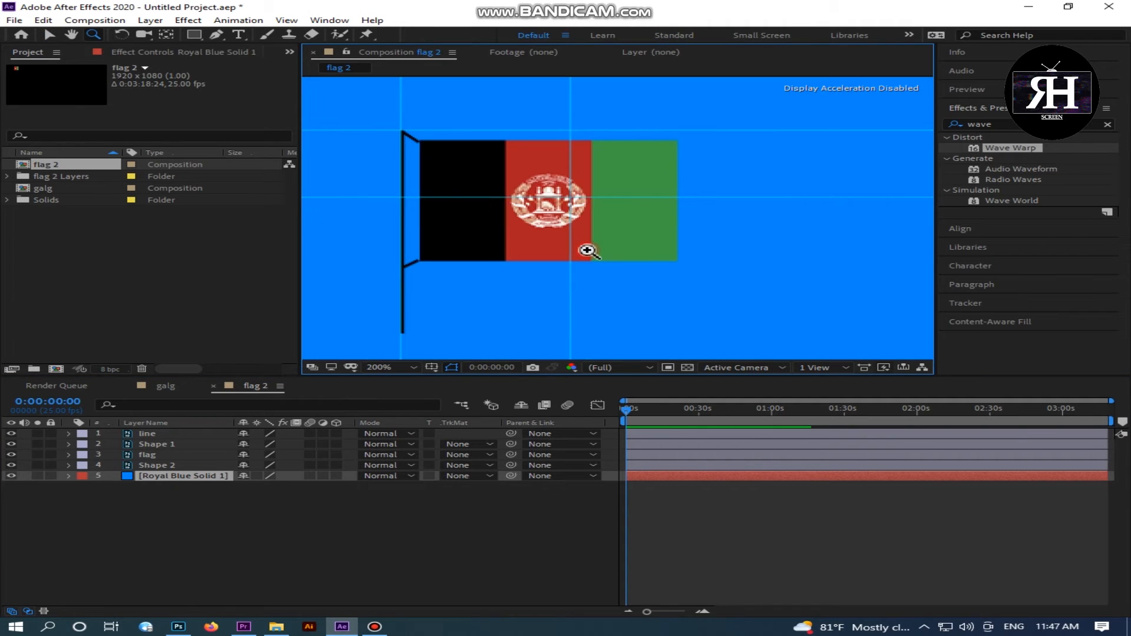
{"action": "left_click", "coordinate": [50, 39]}
{"action": "left_click", "coordinate": [109, 245]}
{"action": "left_click", "coordinate": [168, 524]}
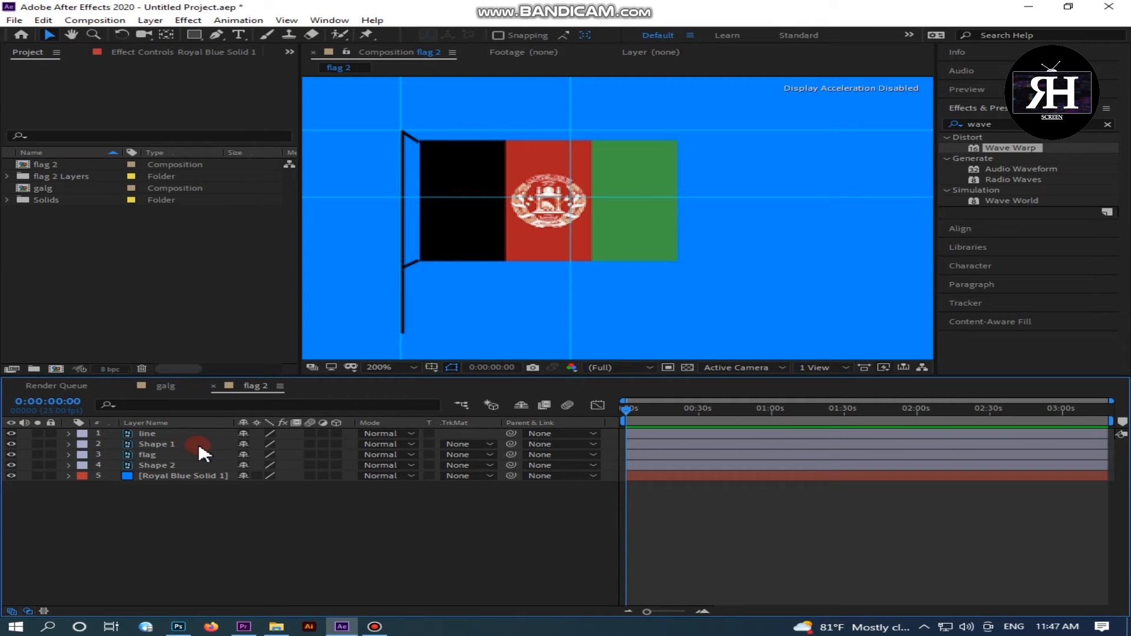
{"action": "left_click", "coordinate": [153, 456]}
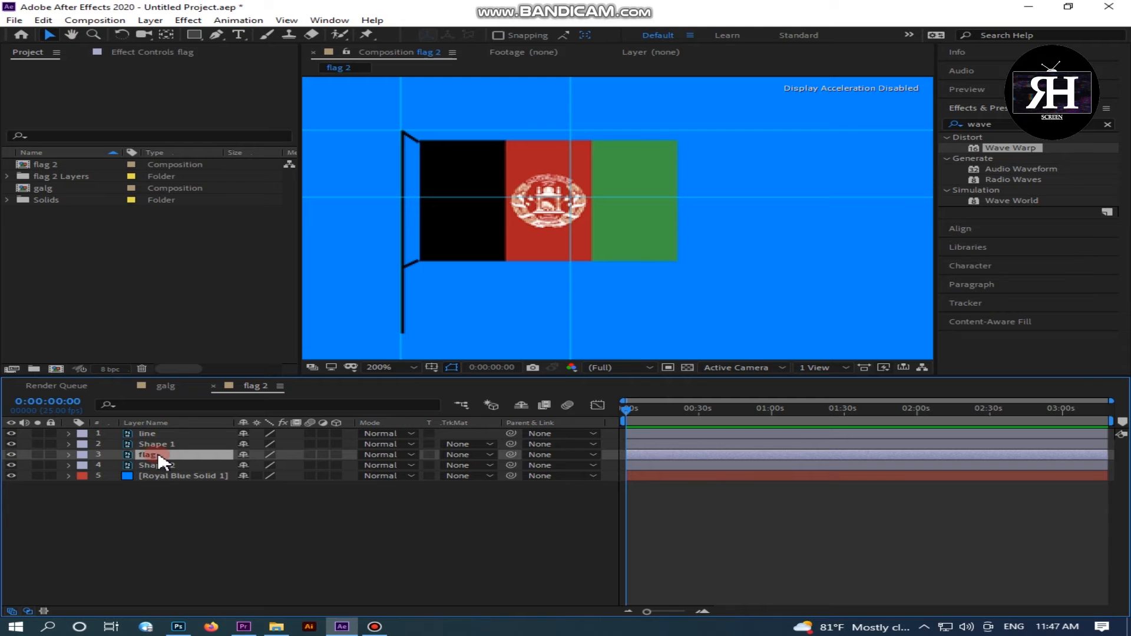
{"action": "left_click", "coordinate": [12, 455]}
{"action": "left_click", "coordinate": [11, 456]}
{"action": "left_click", "coordinate": [362, 538]}
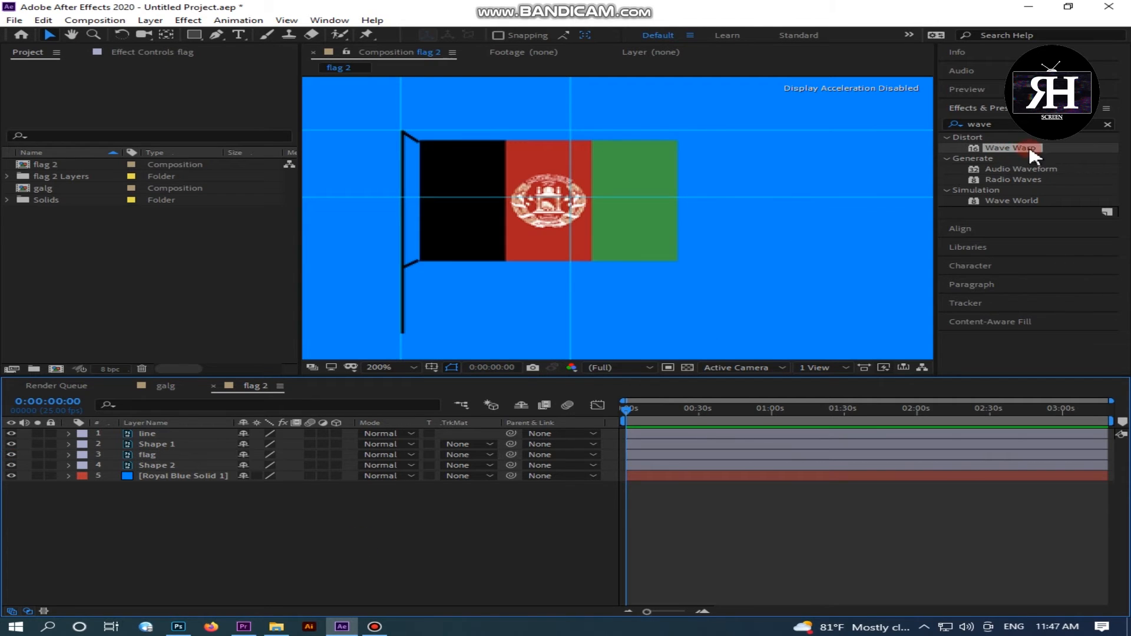
- Search the effects for wav and apply Wave Warp to the flag layer
{"action": "left_click", "coordinate": [1107, 125]}
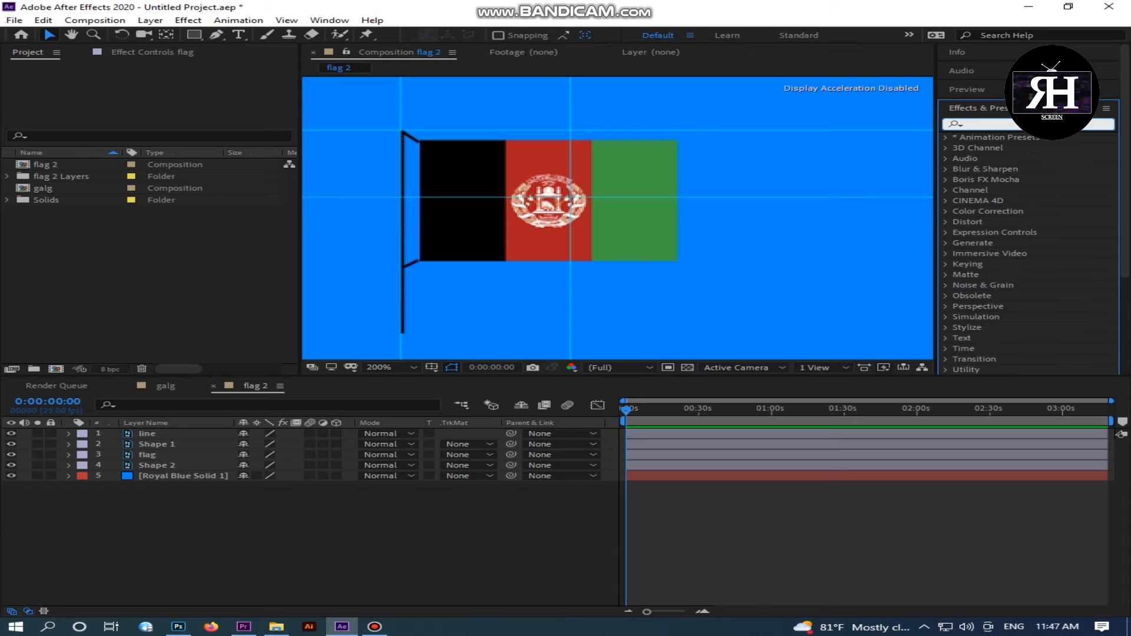
{"action": "type", "text": "wev"}
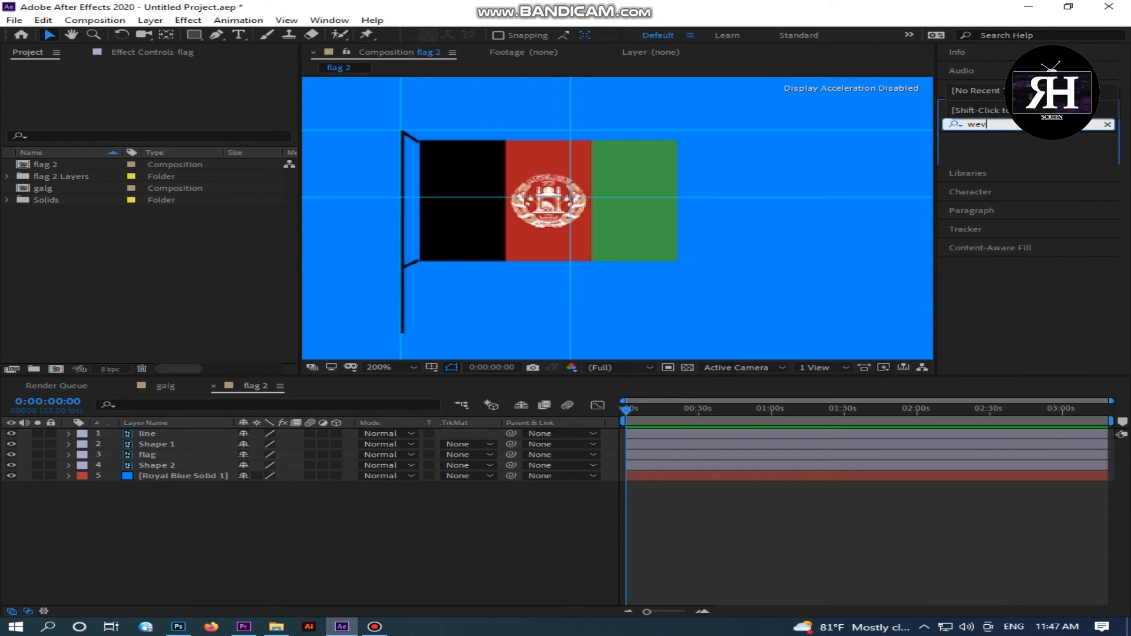
{"action": "key", "text": "BackSpace"}
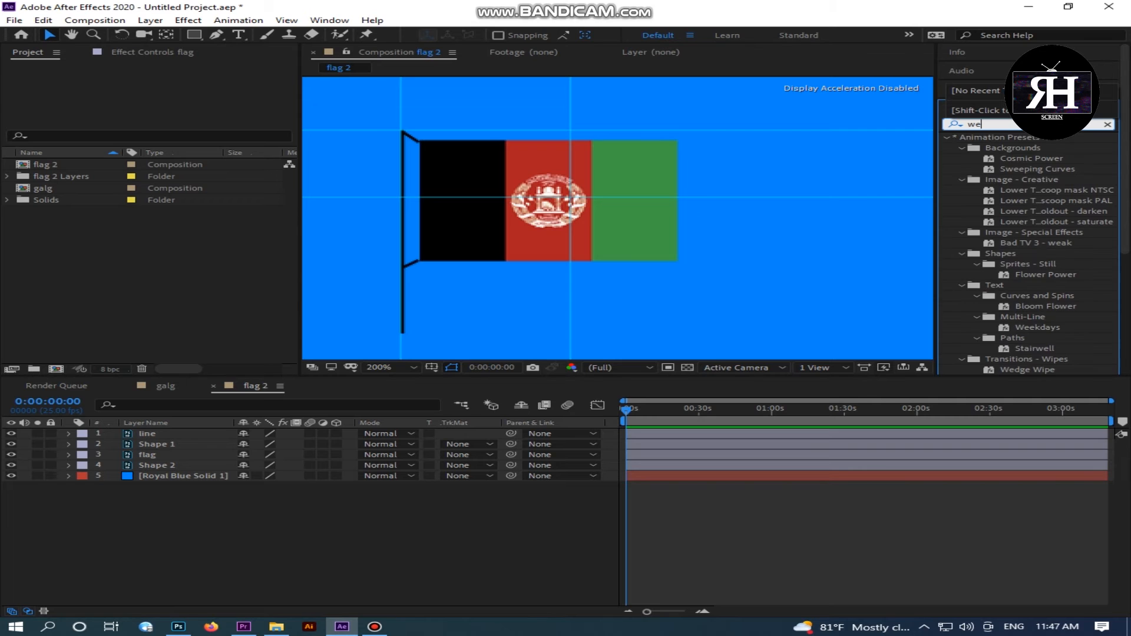
{"action": "key", "text": "BackSpace"}
{"action": "type", "text": "av"}
{"action": "left_click", "coordinate": [1000, 152]}
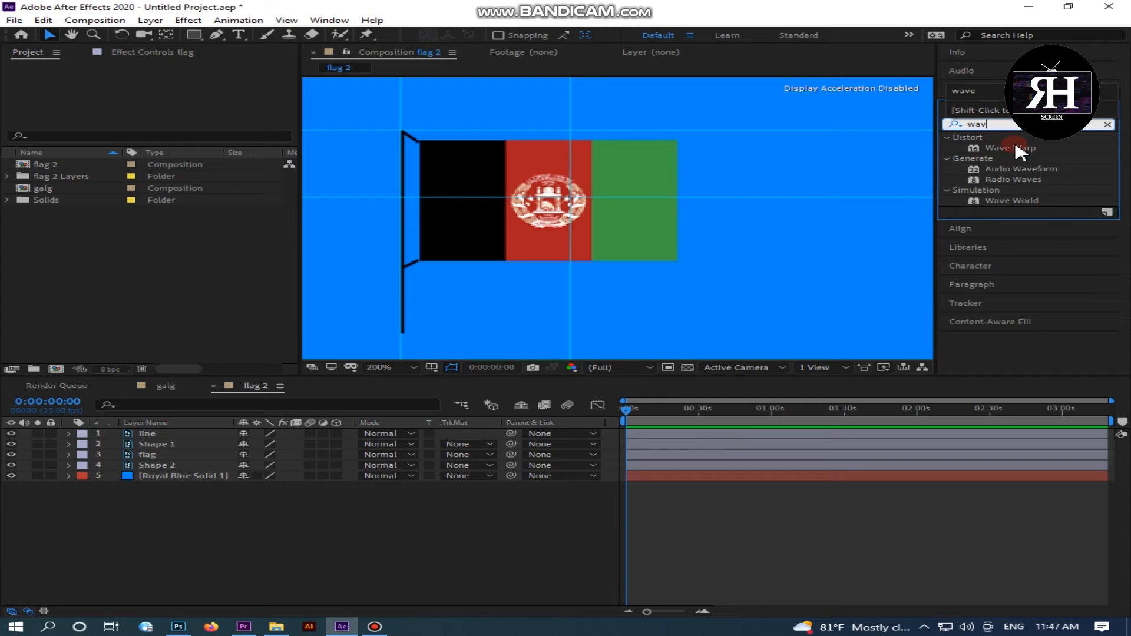
{"action": "left_click_drag", "start_coordinate": [1006, 155], "coordinate": [150, 458]}
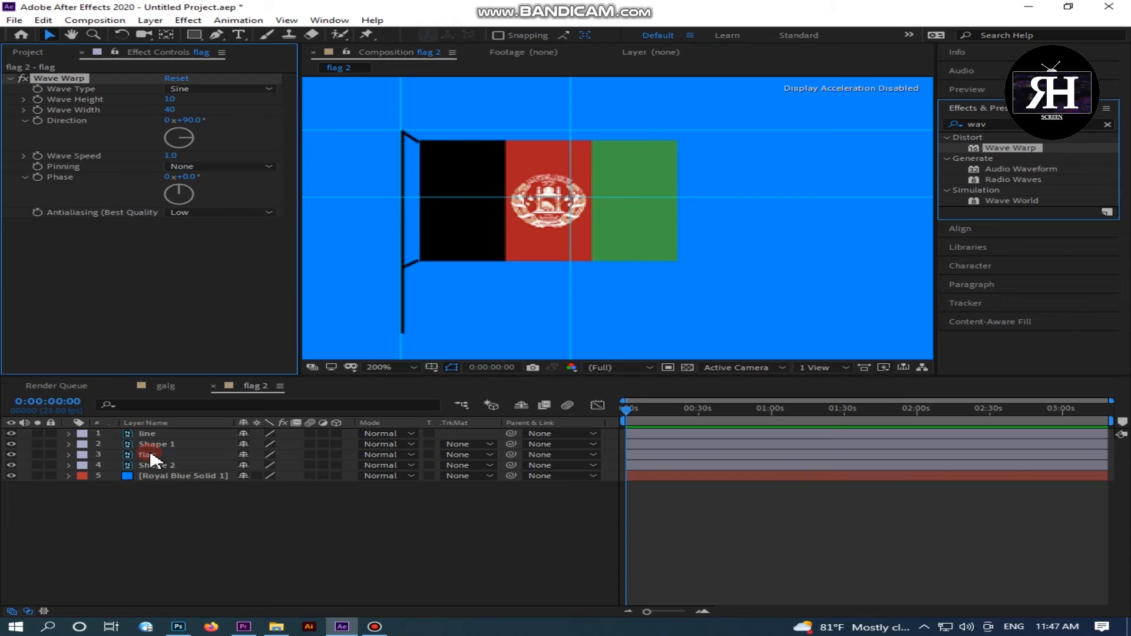
{"action": "left_click", "coordinate": [197, 273]}
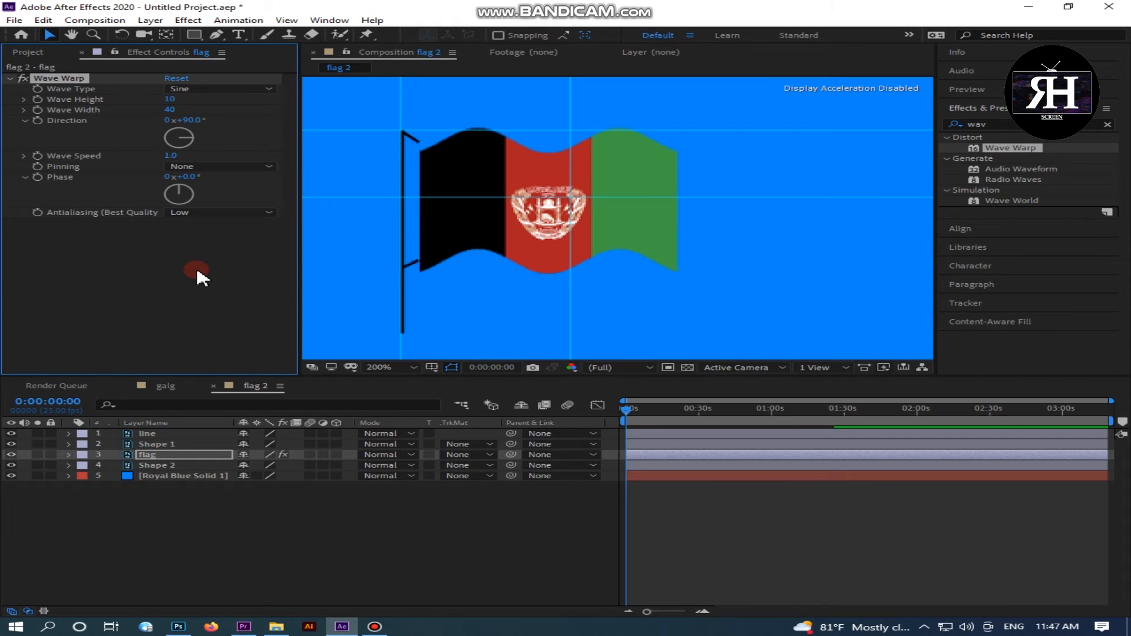
- Set the flag's Wave Warp height to 2
{"action": "left_click", "coordinate": [171, 99]}
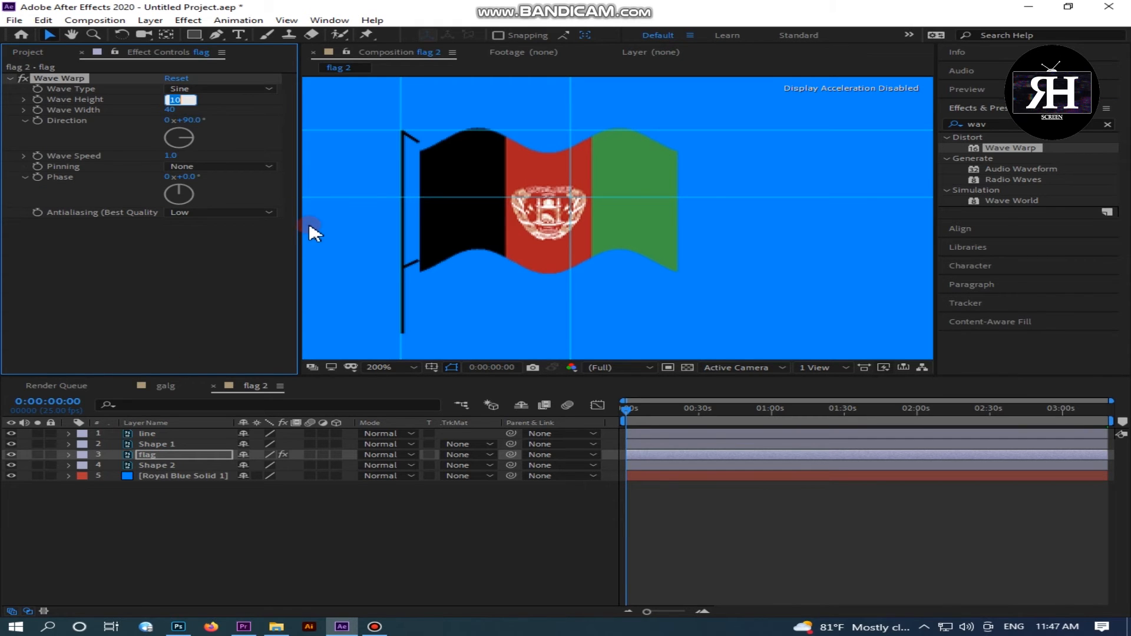
{"action": "type", "text": "2"}
{"action": "left_click", "coordinate": [181, 269]}
{"action": "left_click", "coordinate": [204, 198]}
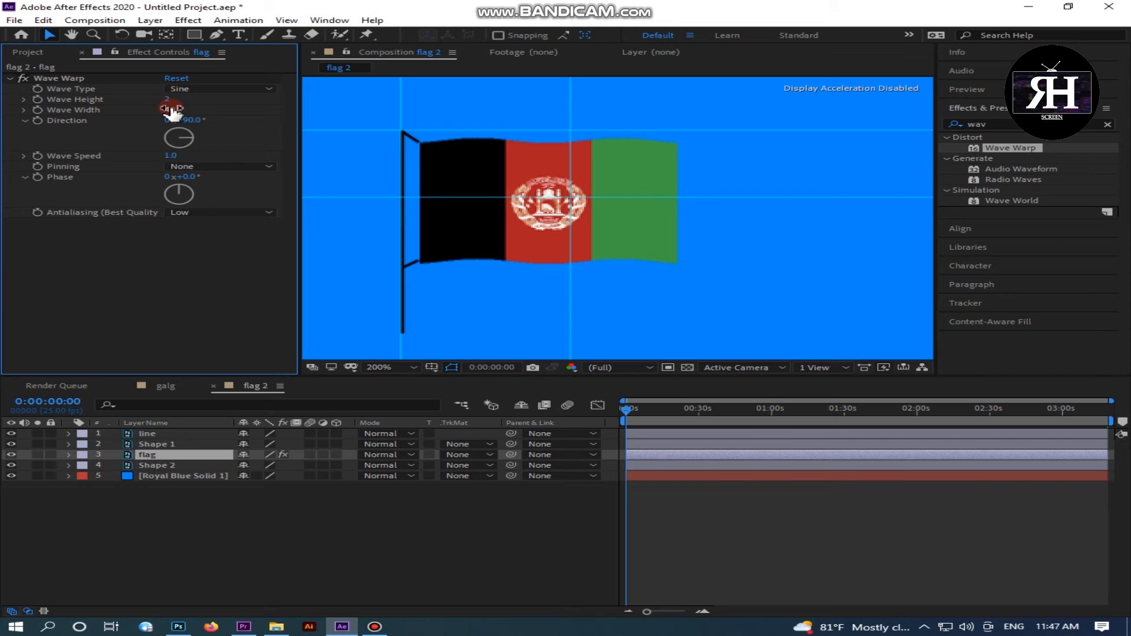
- Set the Wave Warp width to 37 and its direction to 45°
{"action": "left_click_drag", "start_coordinate": [181, 109], "coordinate": [201, 108]}
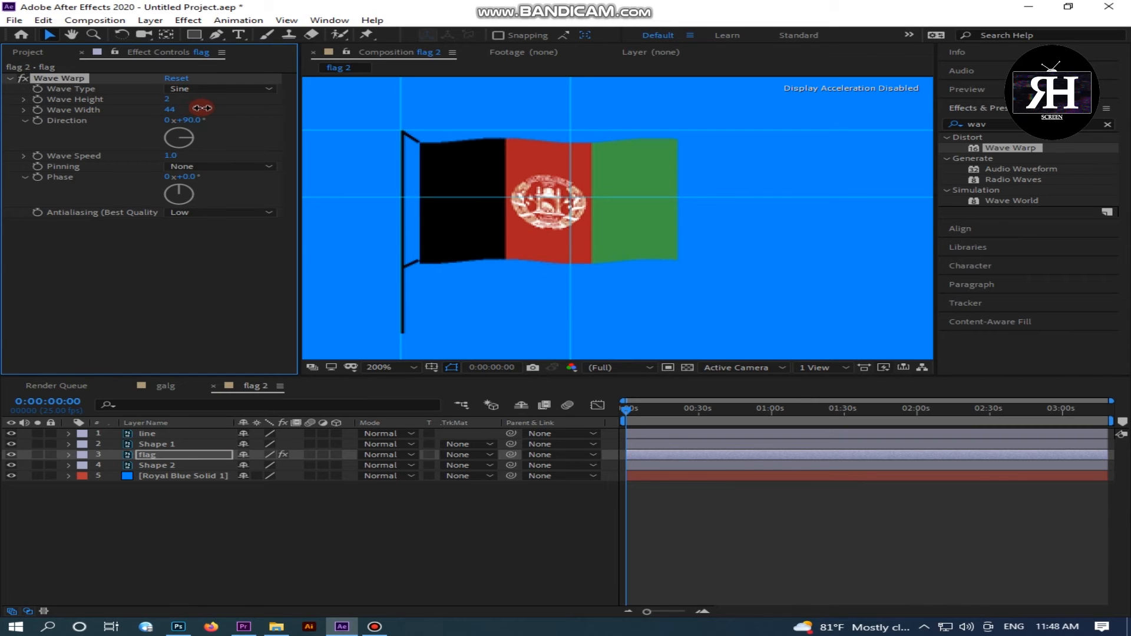
{"action": "left_click", "coordinate": [167, 35]}
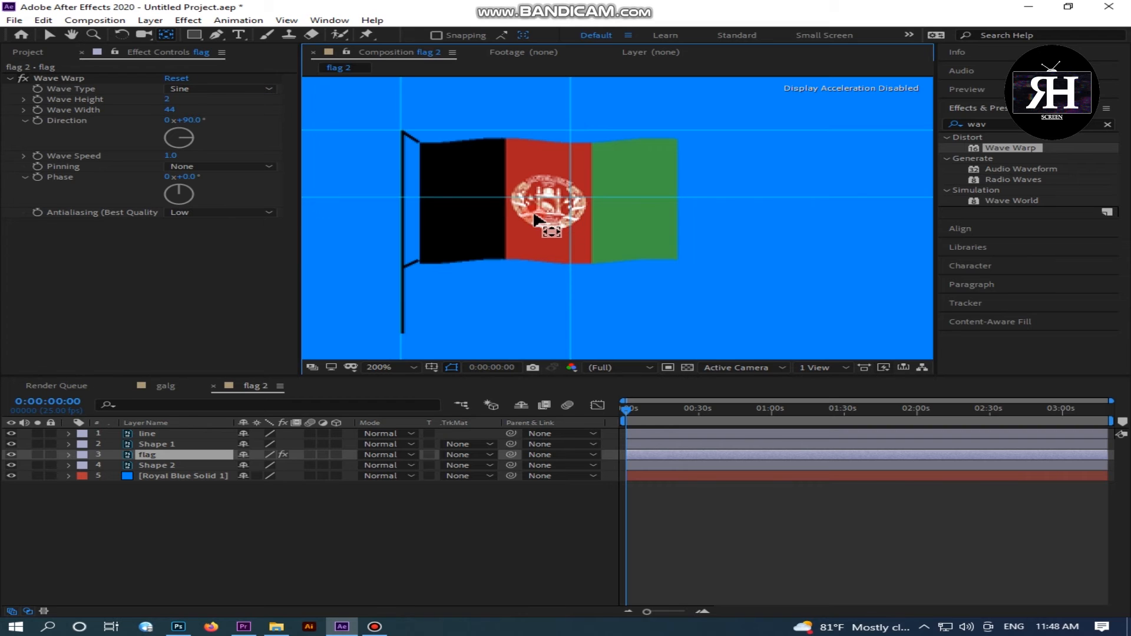
{"action": "left_click", "coordinate": [226, 449]}
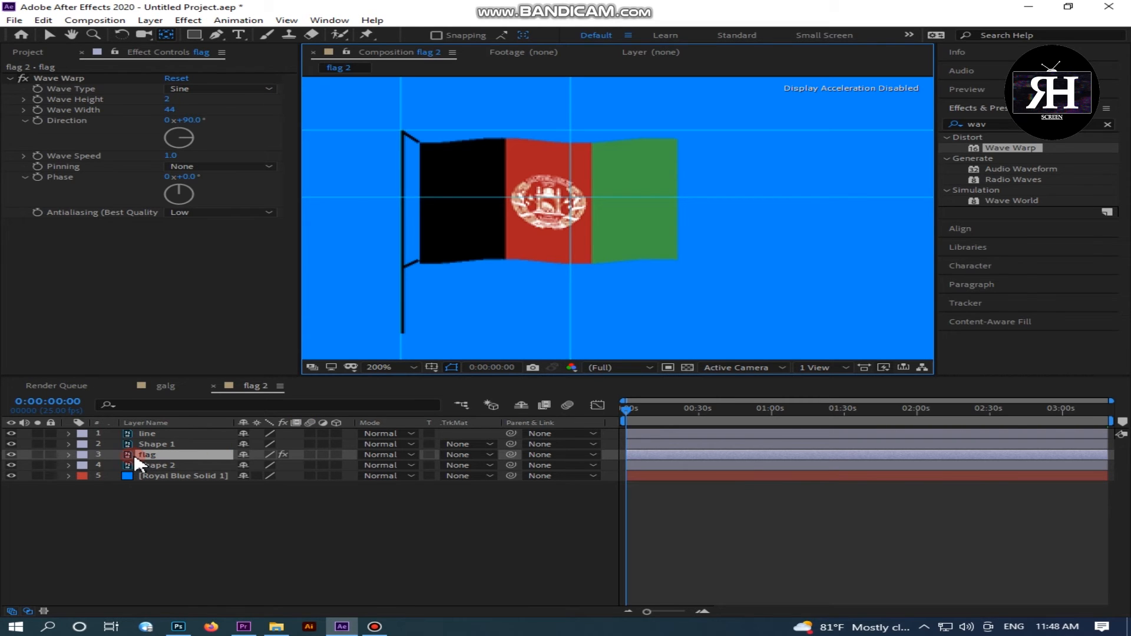
{"action": "mouse_move", "coordinate": [170, 110]}
{"action": "left_mouse_down"}
{"action": "mouse_move", "coordinate": [194, 111]}
{"action": "mouse_move", "coordinate": [89, 115]}
{"action": "mouse_move", "coordinate": [113, 111]}
{"action": "left_mouse_up"}
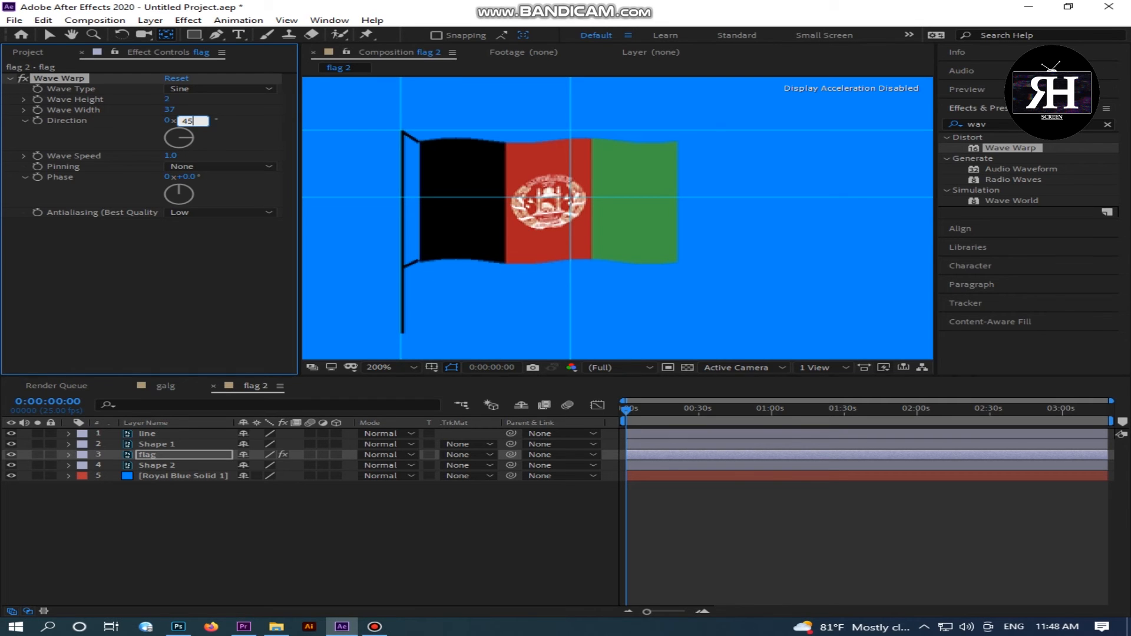
{"action": "left_click", "coordinate": [231, 228]}
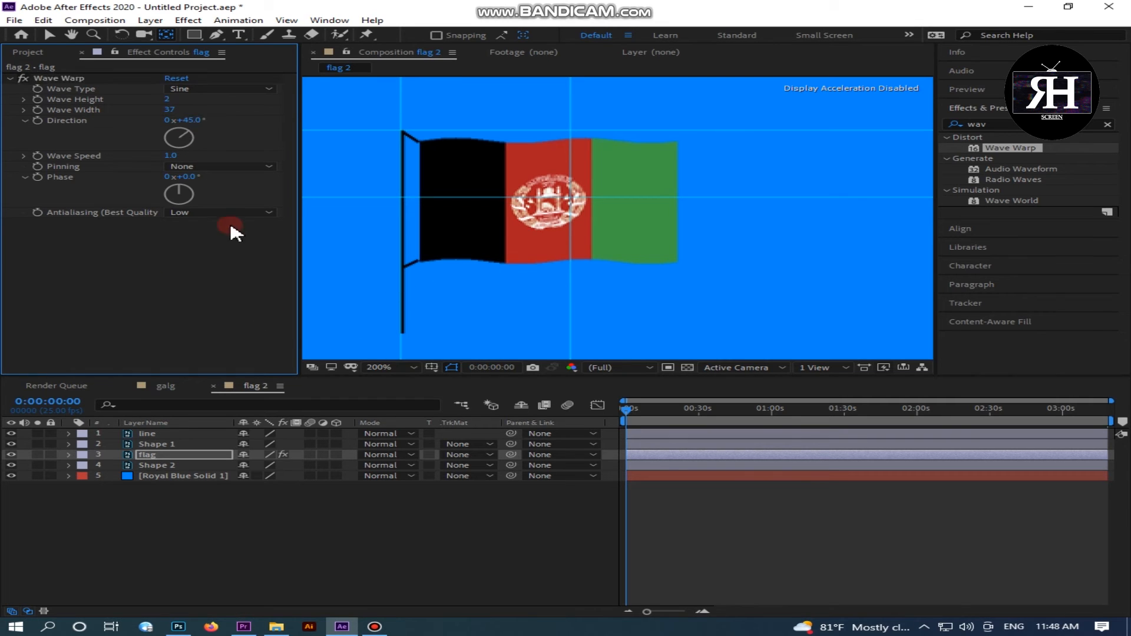
- Pin the Wave Warp at the Left Edge and set the wave height to 14
{"action": "left_click", "coordinate": [239, 168]}
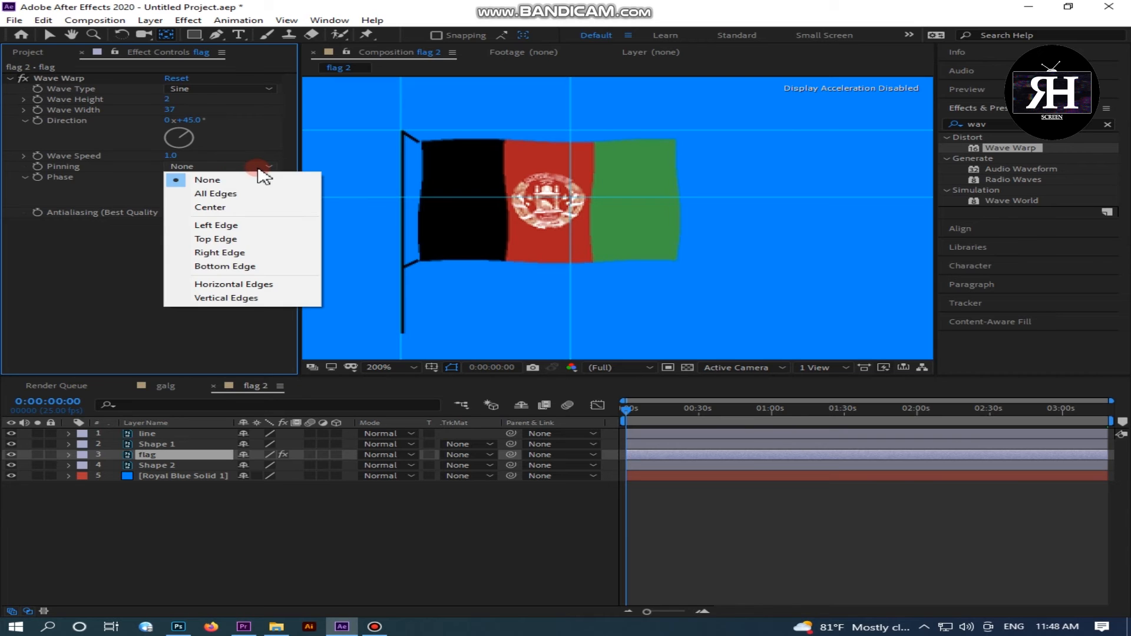
{"action": "left_click", "coordinate": [216, 226]}
{"action": "left_click", "coordinate": [174, 261]}
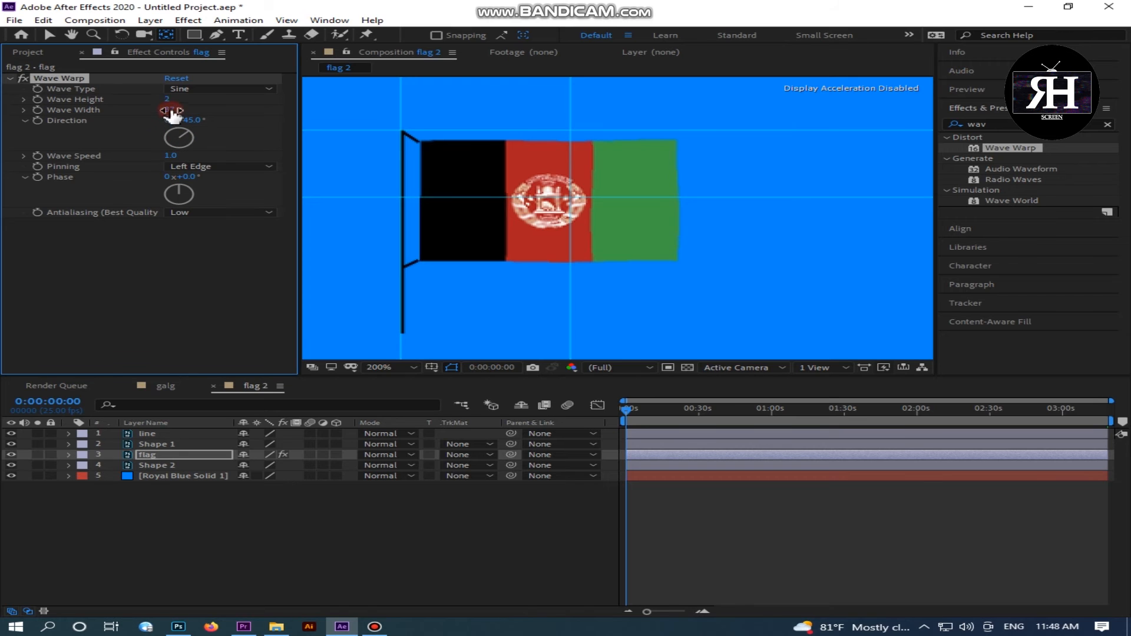
{"action": "left_click_drag", "start_coordinate": [177, 101], "coordinate": [182, 102]}
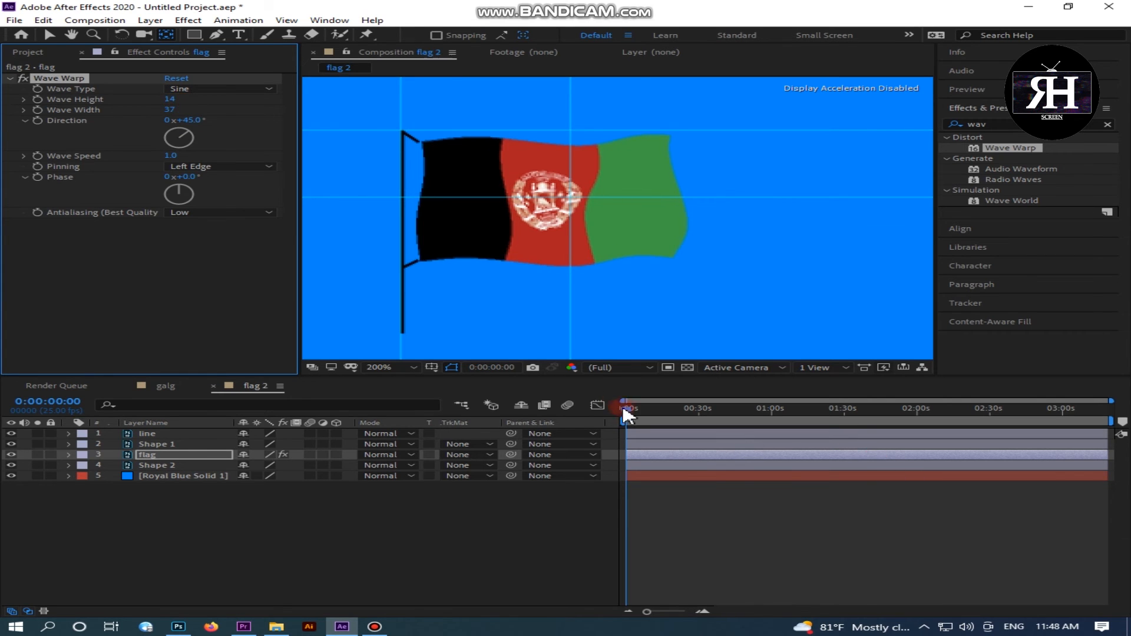
- Preview the waving flag and set the Wave Warp speed to 0.7
{"action": "key", "text": "space"}
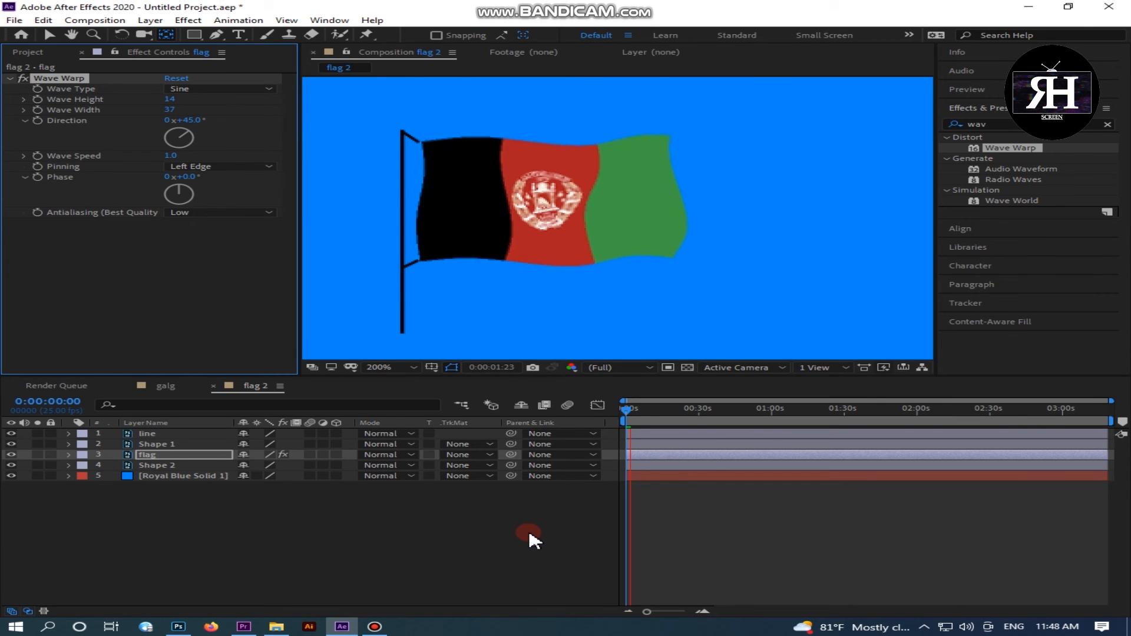
{"action": "key", "text": "space"}
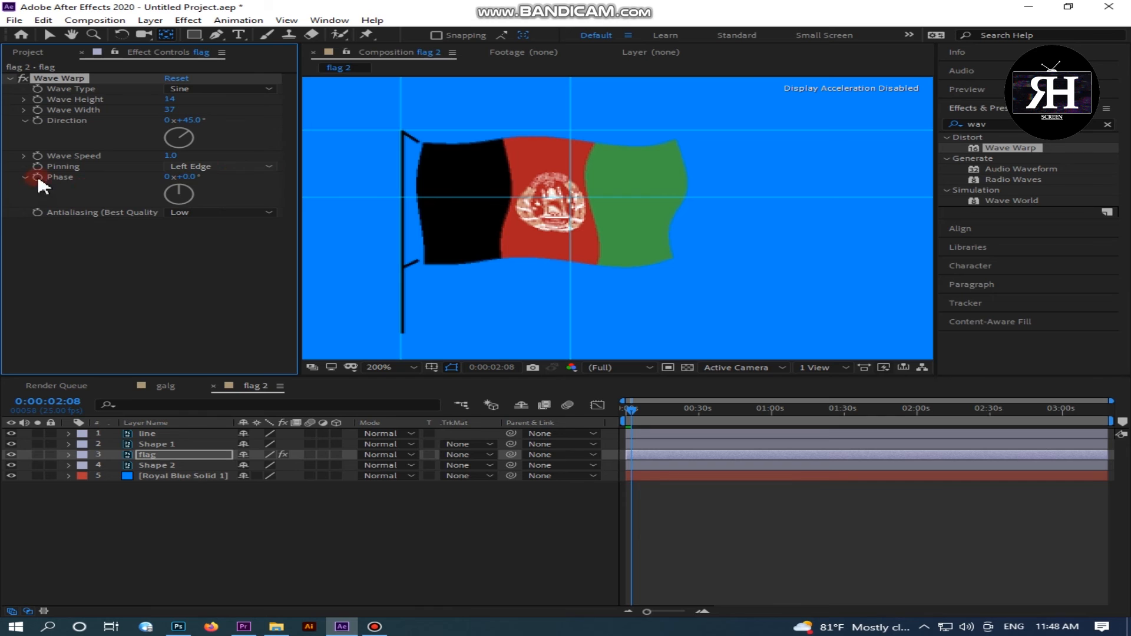
{"action": "left_click", "coordinate": [25, 157]}
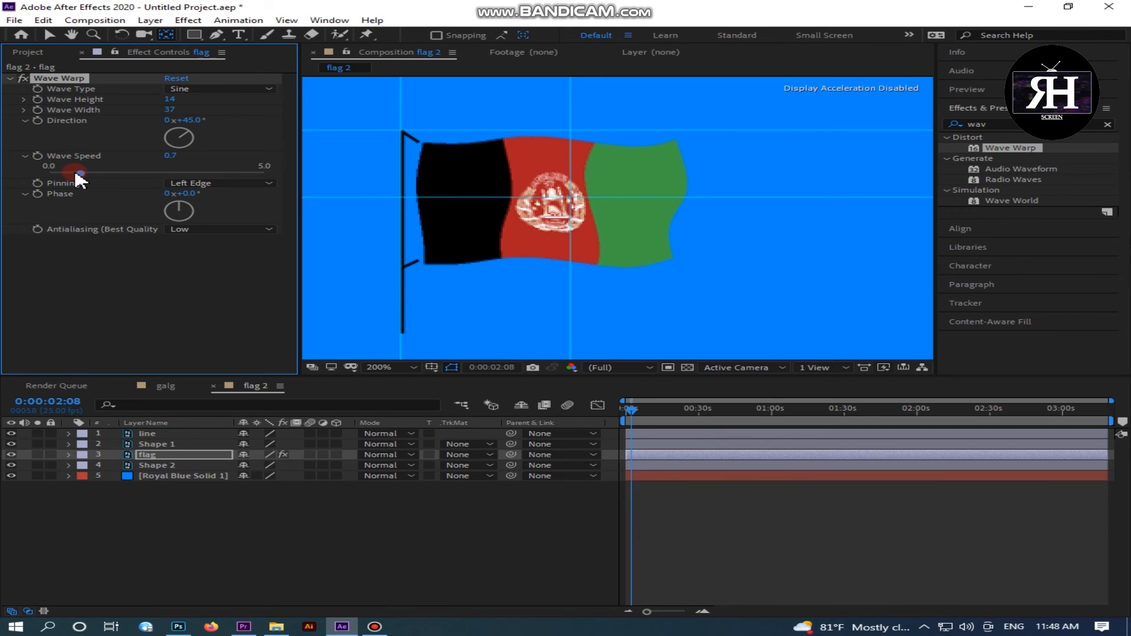
{"action": "key", "text": "space"}
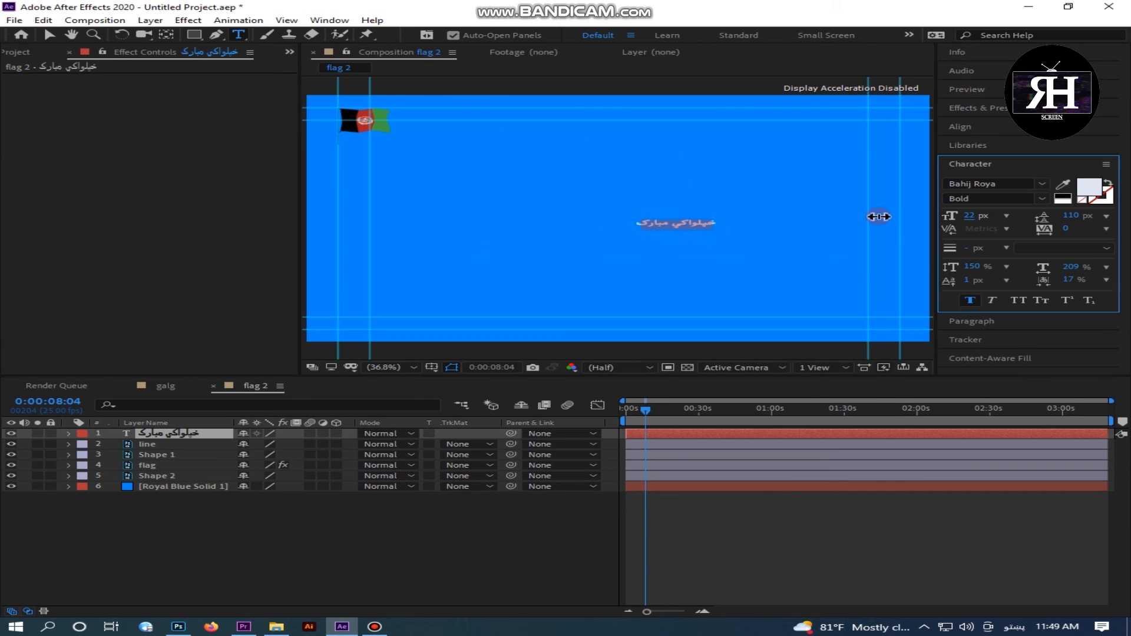
- Change the Pashto text's fill colour to black and move the text beneath the flag
{"action": "left_click", "coordinate": [1089, 187]}
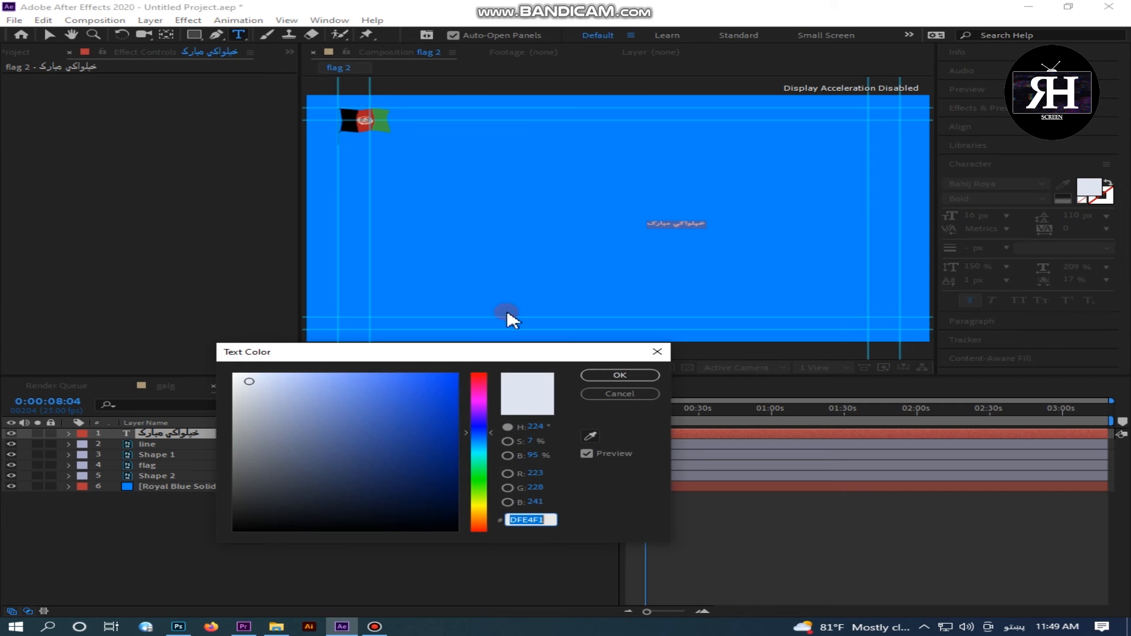
{"action": "left_click", "coordinate": [258, 531]}
{"action": "left_click", "coordinate": [619, 375]}
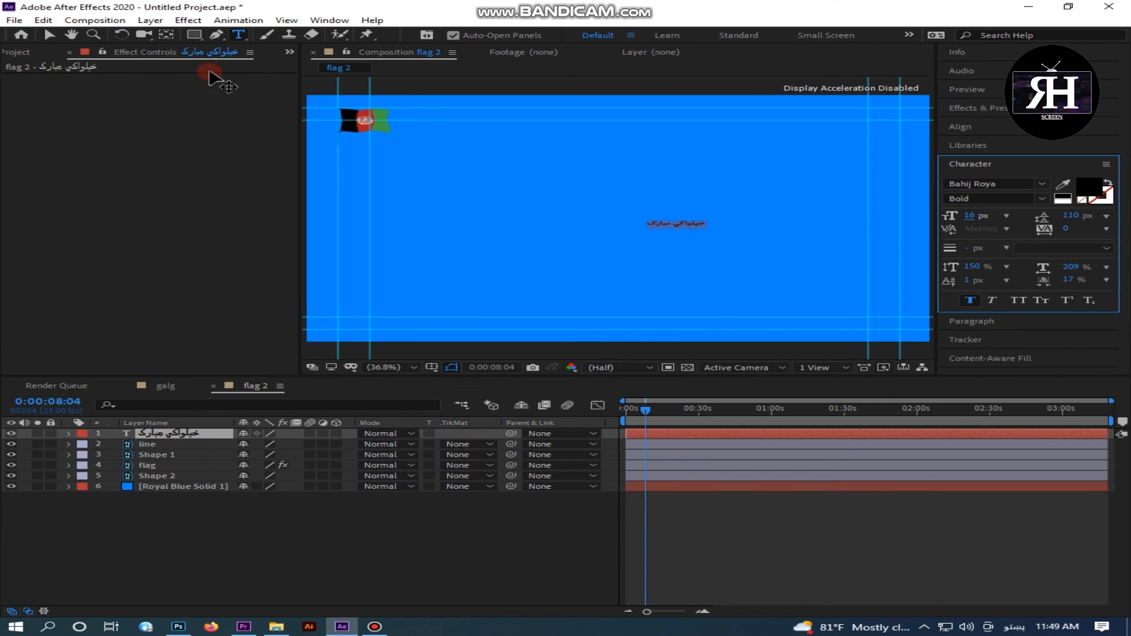
{"action": "left_click", "coordinate": [51, 37]}
{"action": "left_click_drag", "start_coordinate": [648, 218], "coordinate": [395, 146]}
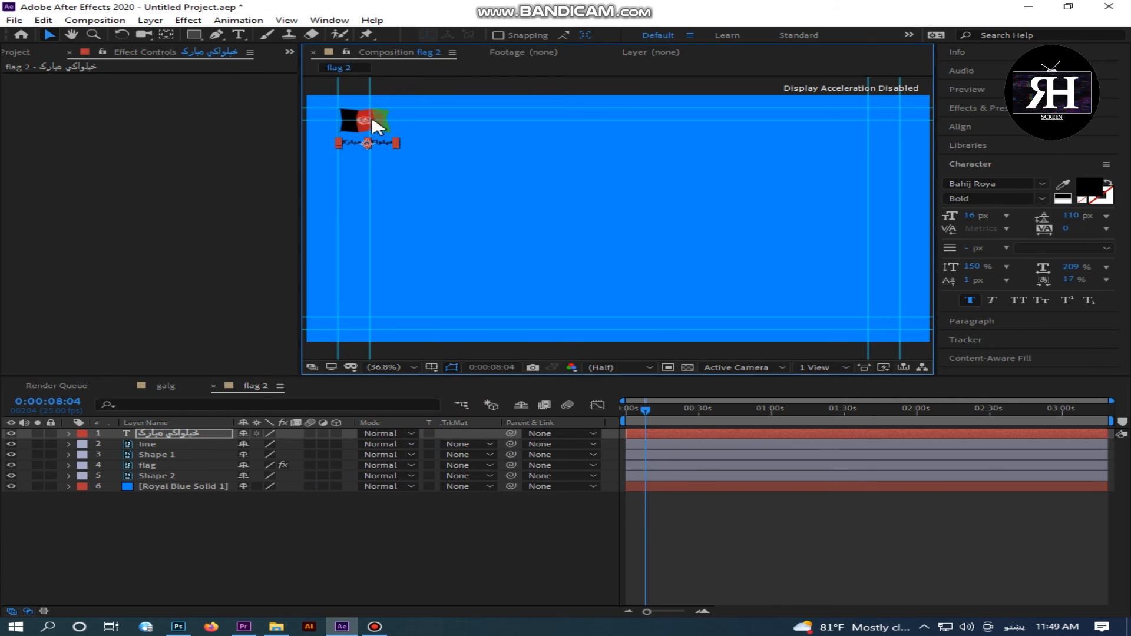
- Set the Pashto text's size to 12 px and position it close under the flag, just right of the pole
{"action": "key", "text": "z"}
{"action": "left_click", "coordinate": [346, 110]}
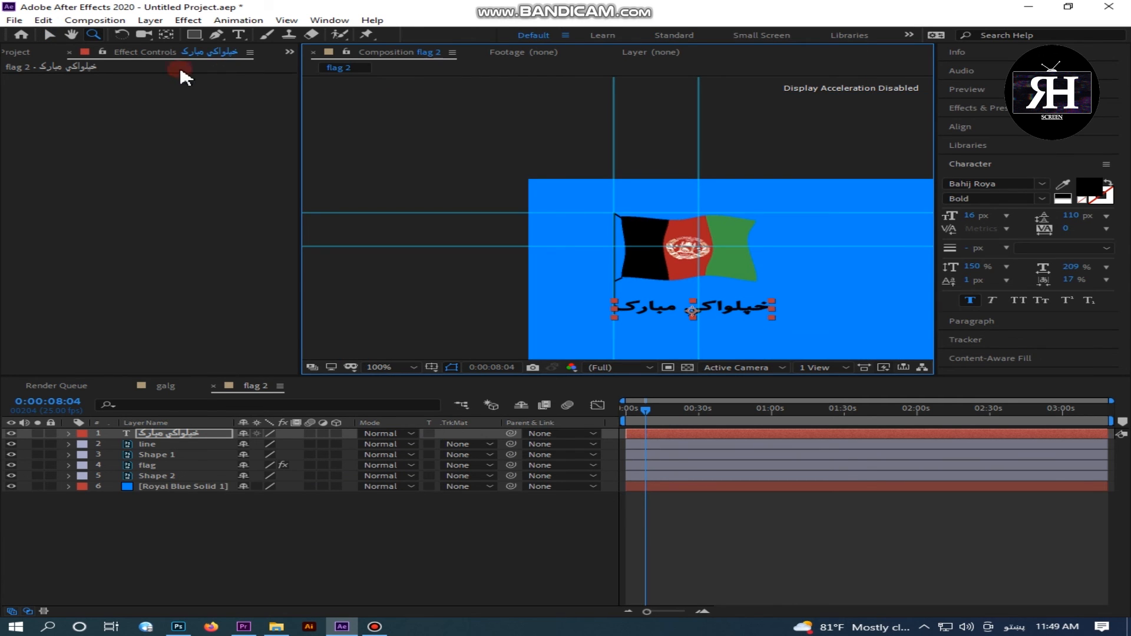
{"action": "left_click", "coordinate": [49, 34]}
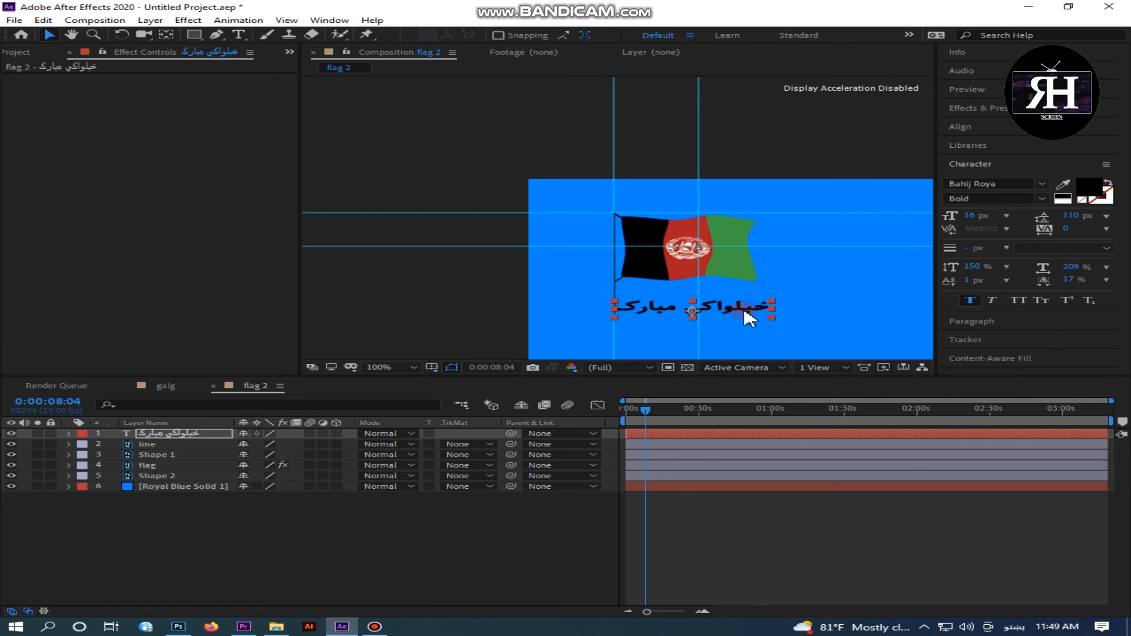
{"action": "mouse_move", "coordinate": [969, 215]}
{"action": "left_mouse_down"}
{"action": "mouse_move", "coordinate": [940, 216]}
{"action": "mouse_move", "coordinate": [967, 216]}
{"action": "left_mouse_up"}
{"action": "left_click_drag", "start_coordinate": [961, 215], "coordinate": [931, 215]}
{"action": "left_click_drag", "start_coordinate": [739, 316], "coordinate": [728, 295]}
{"action": "left_click", "coordinate": [769, 350]}
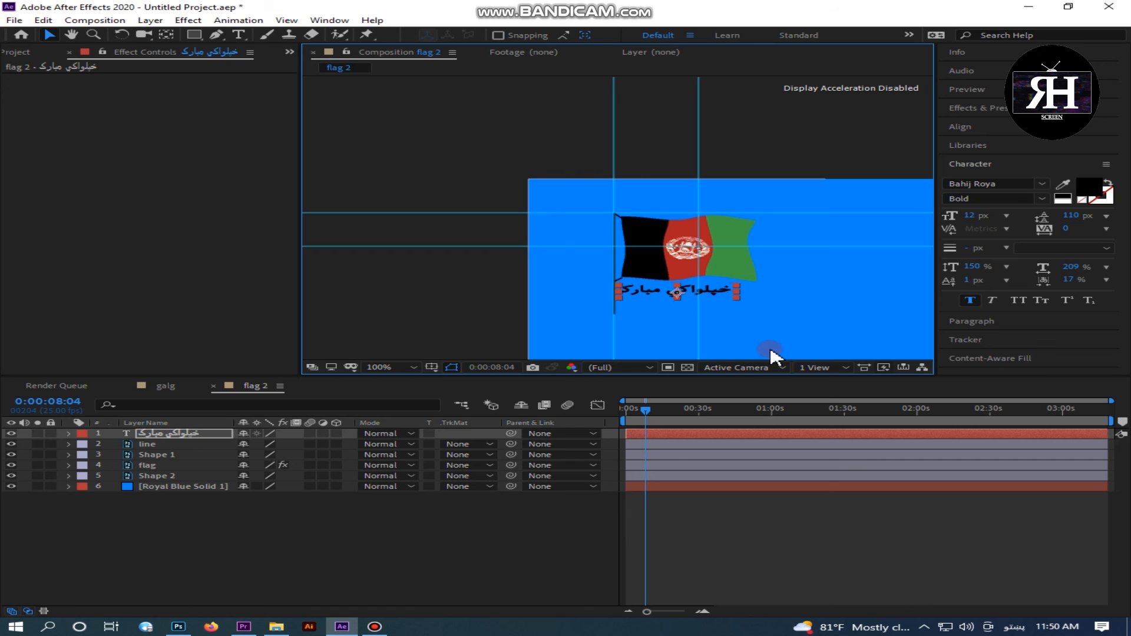
{"action": "key", "text": "Right"}
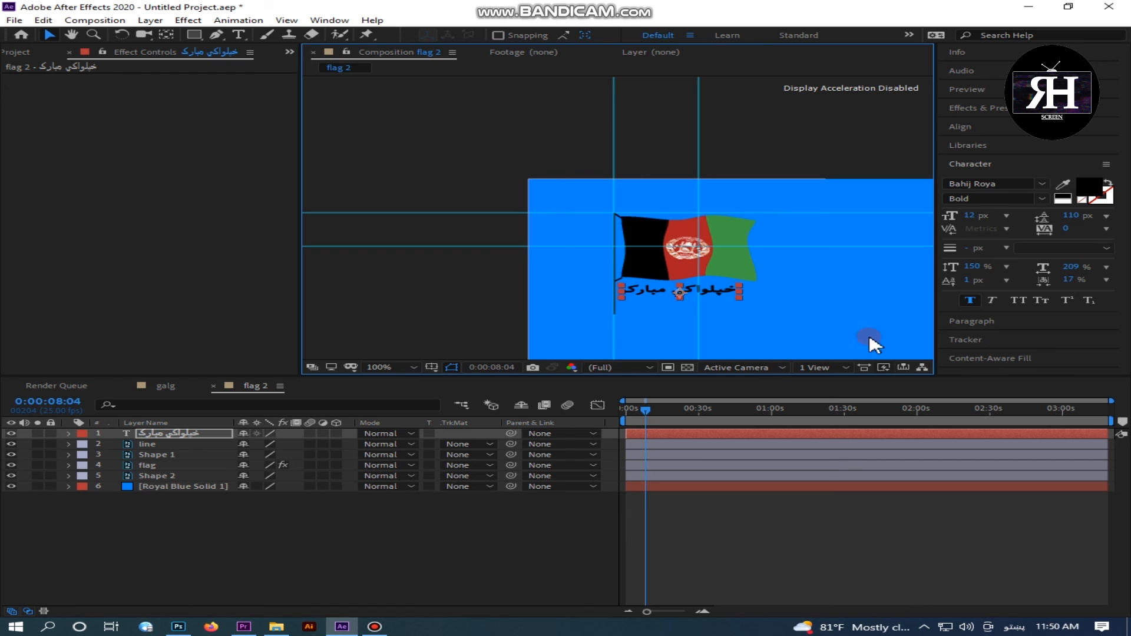
{"action": "key", "text": "Right"}
{"action": "key", "text": "Right"}
{"action": "left_click", "coordinate": [589, 510]}
- Preview the flag and text animation from the start of the timeline
{"action": "left_click_drag", "start_coordinate": [638, 411], "coordinate": [400, 533]}
{"action": "key", "text": "space"}
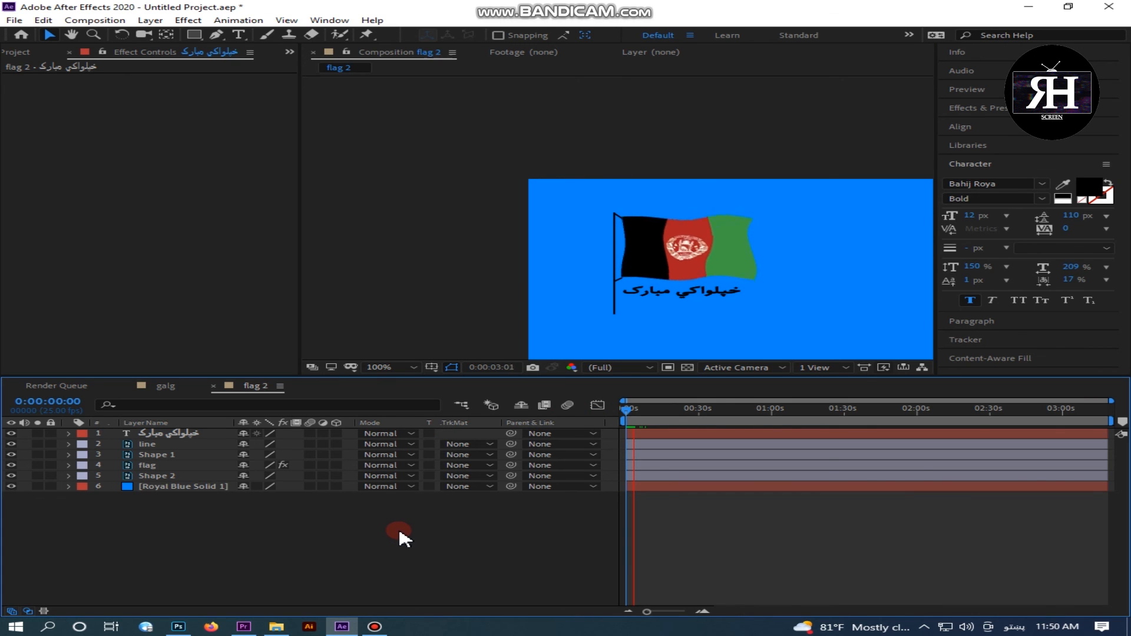
{"action": "left_click", "coordinate": [400, 536]}
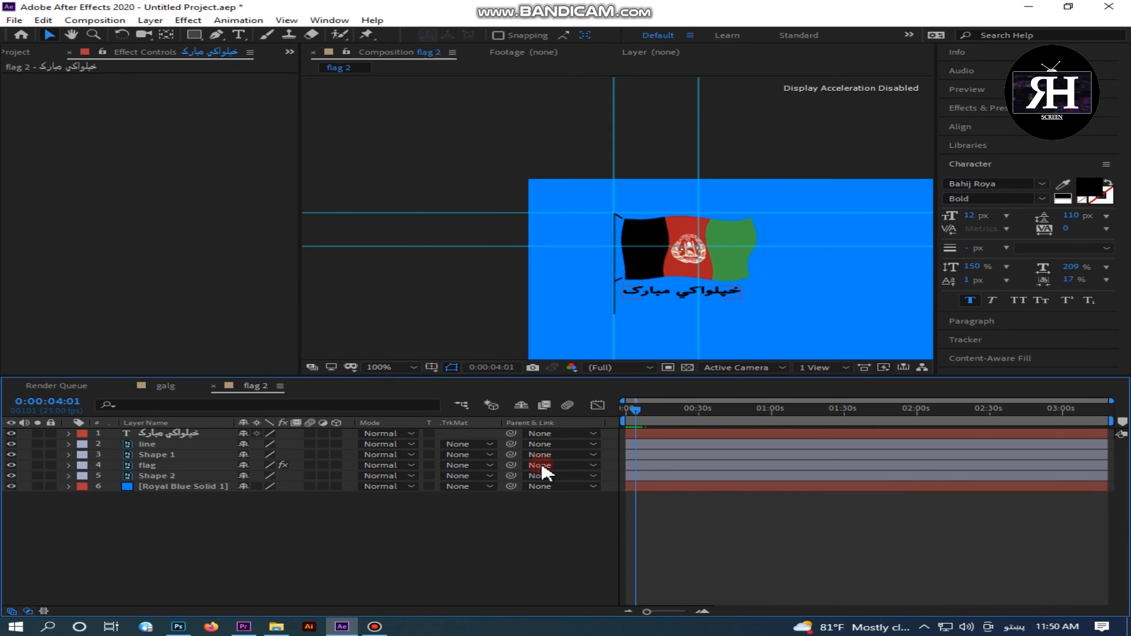
{"action": "left_click", "coordinate": [411, 364]}
{"action": "left_click", "coordinate": [416, 381]}
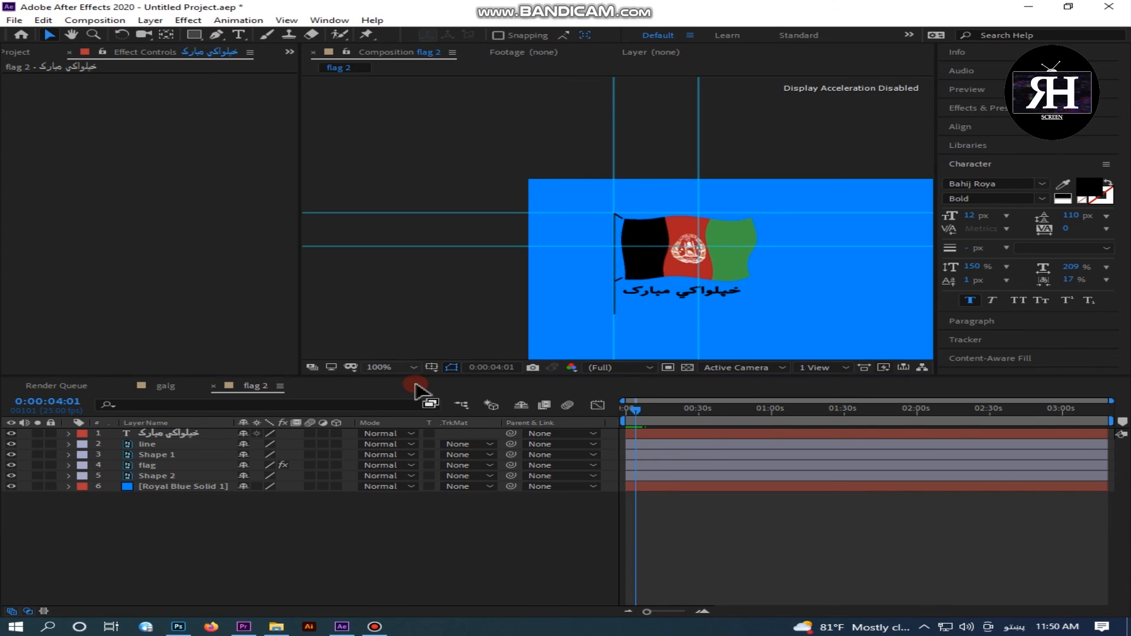
{"action": "right_click", "coordinate": [430, 290]}
{"action": "left_click", "coordinate": [286, 548]}
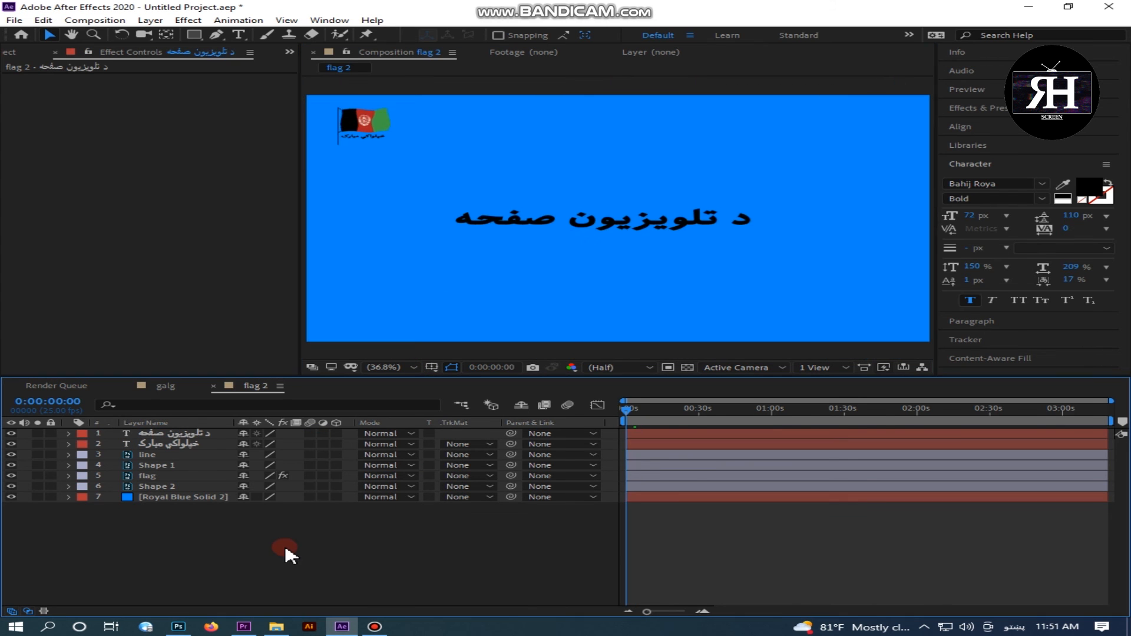